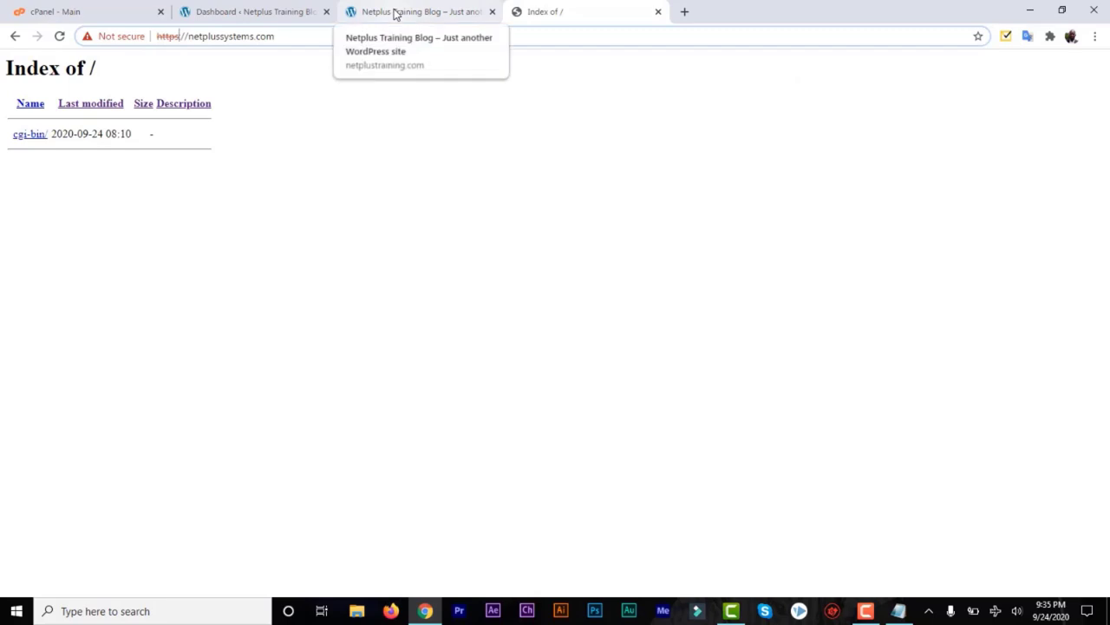
Move from the blog's front page to the admin dashboard and open Plugins > Add New.
left_click(393, 14)
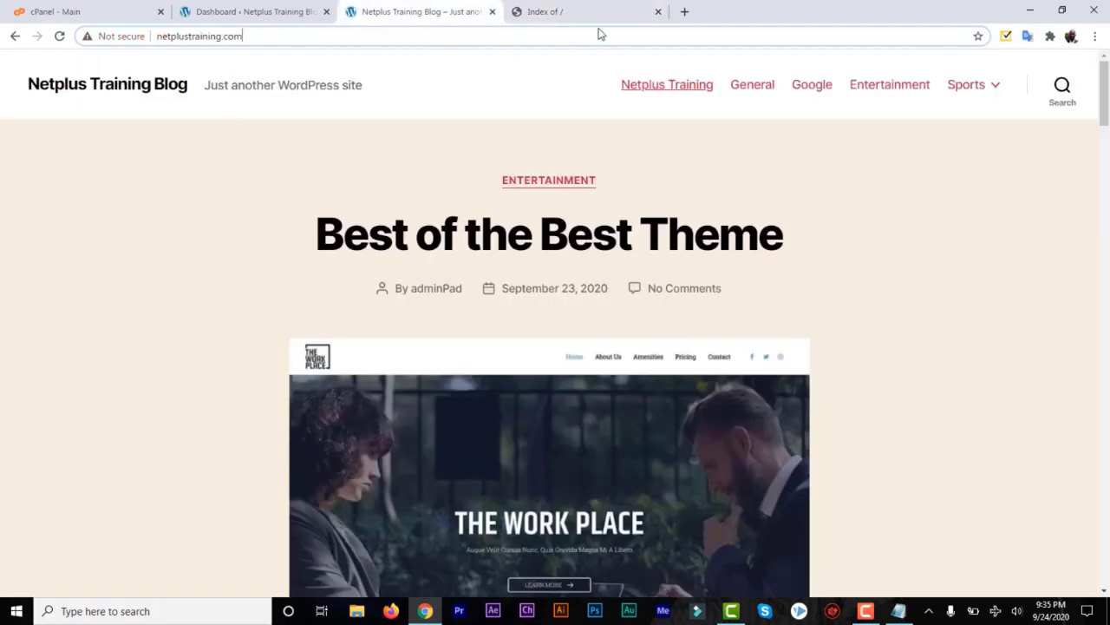
left_click(262, 16)
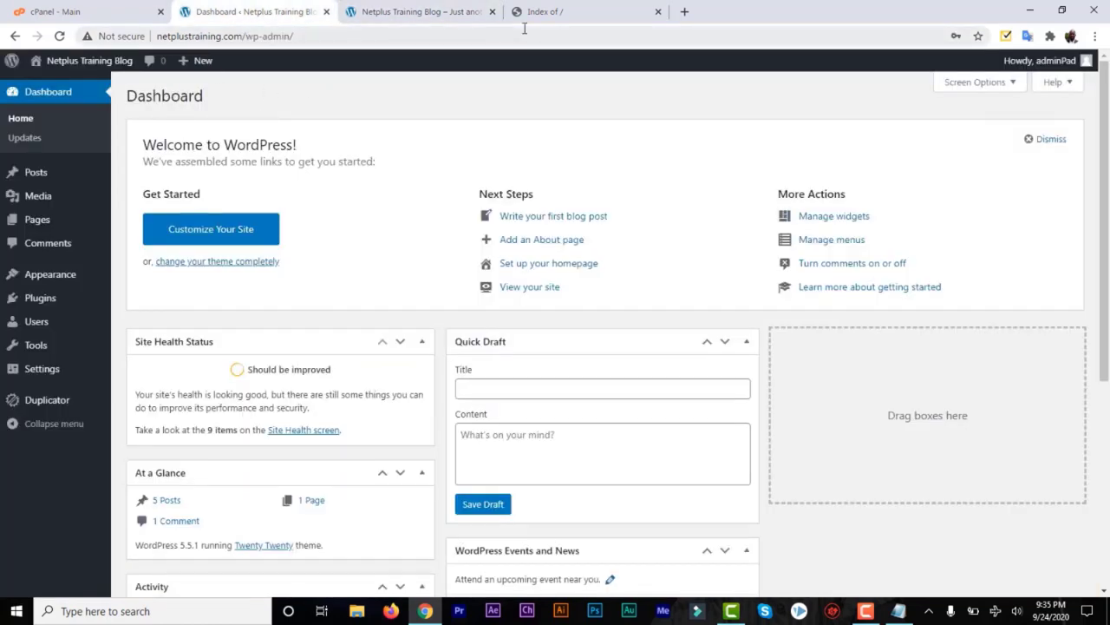
mouse_move(55, 282)
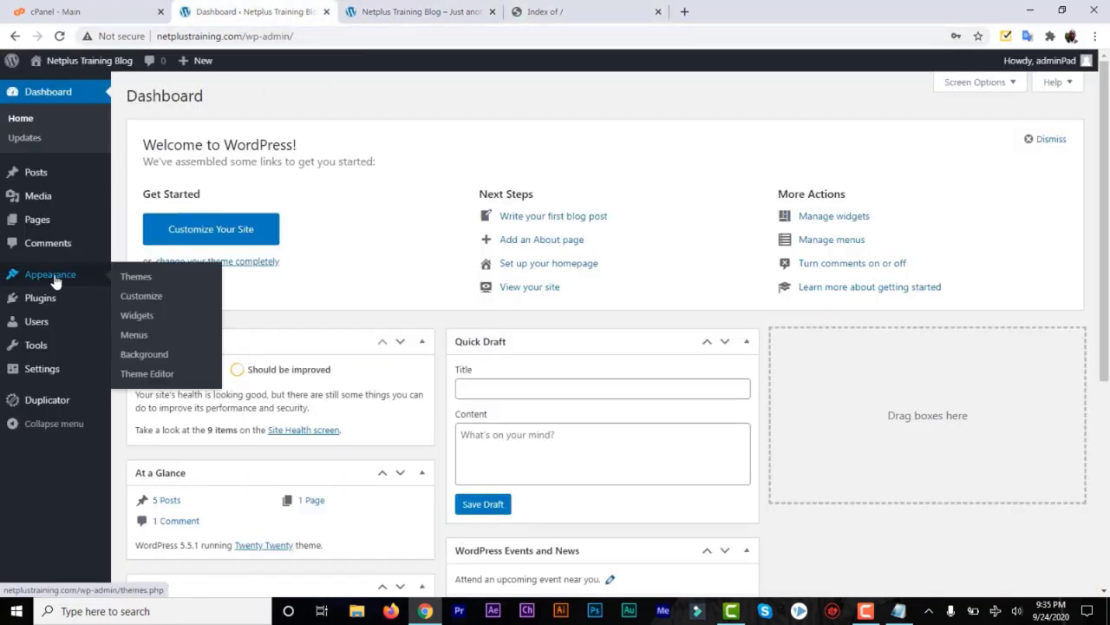
mouse_move(52, 304)
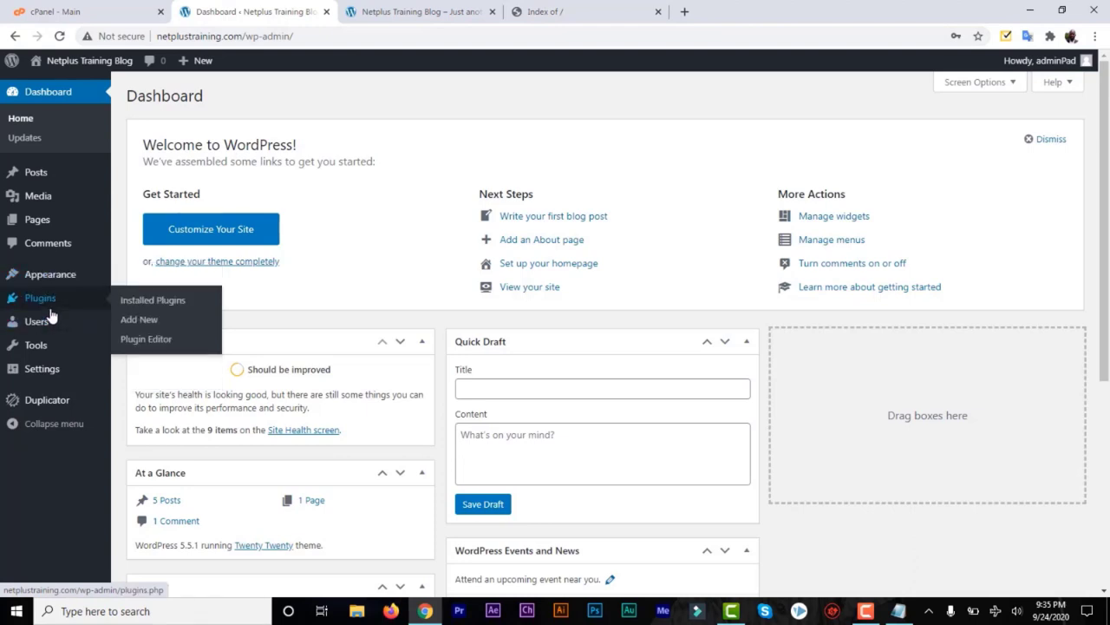
left_click(137, 323)
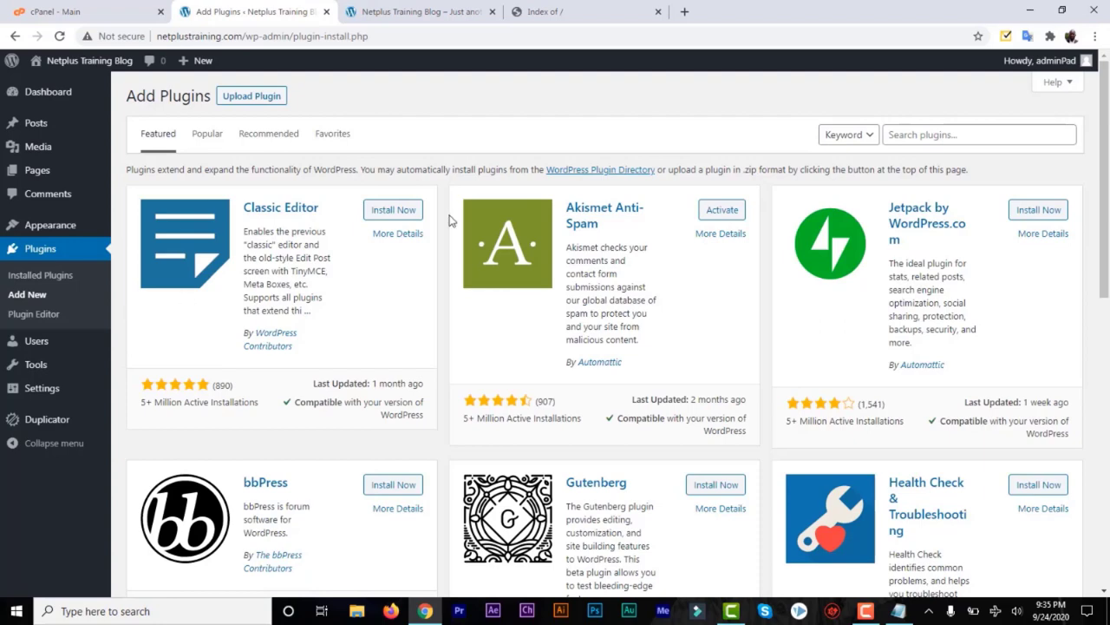
Search plugins for 'duplicator' and confirm the Duplicator Migration Plugin card shows Active.
left_click(909, 135)
type("duplicator")
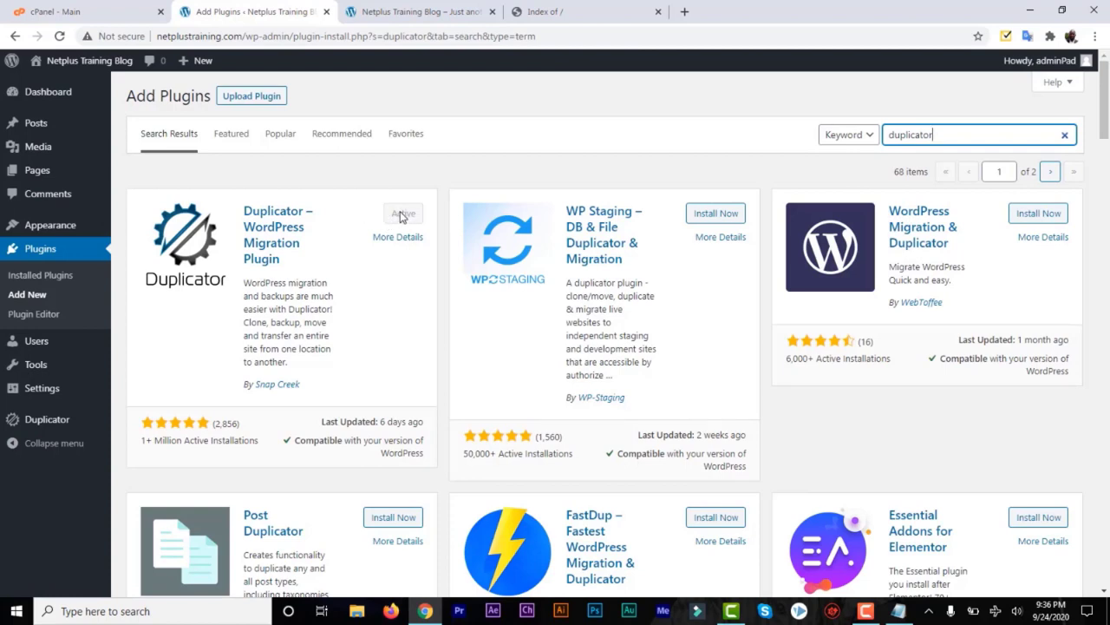
left_click_drag(240, 425, 223, 427)
left_click(321, 455)
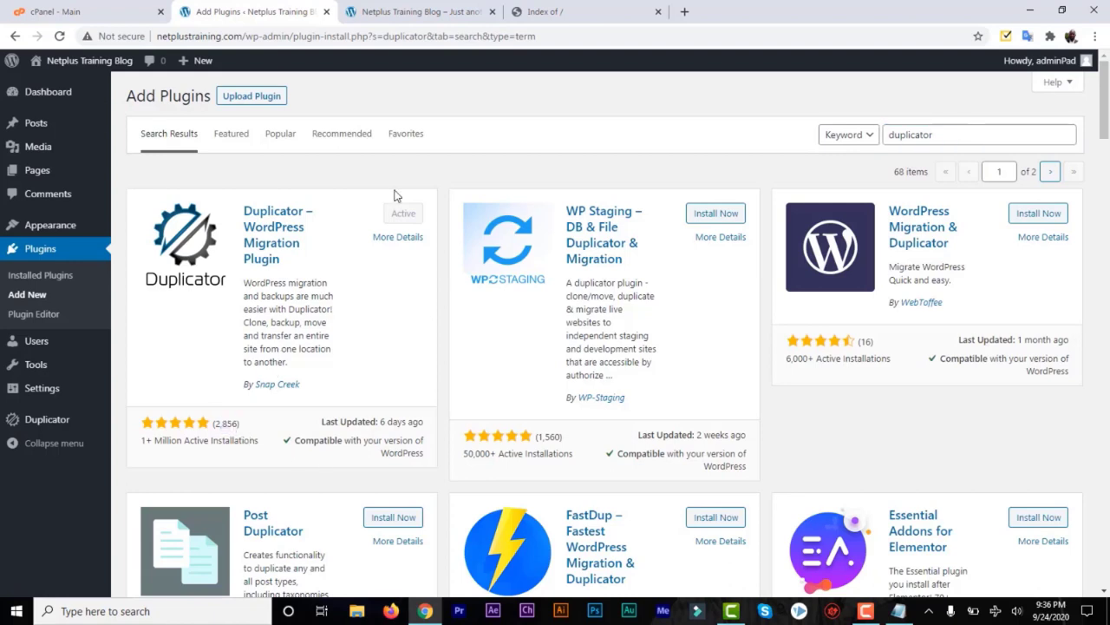
Create a new Duplicator package and review its default name 20200923_netplustrainingblog.
mouse_move(52, 421)
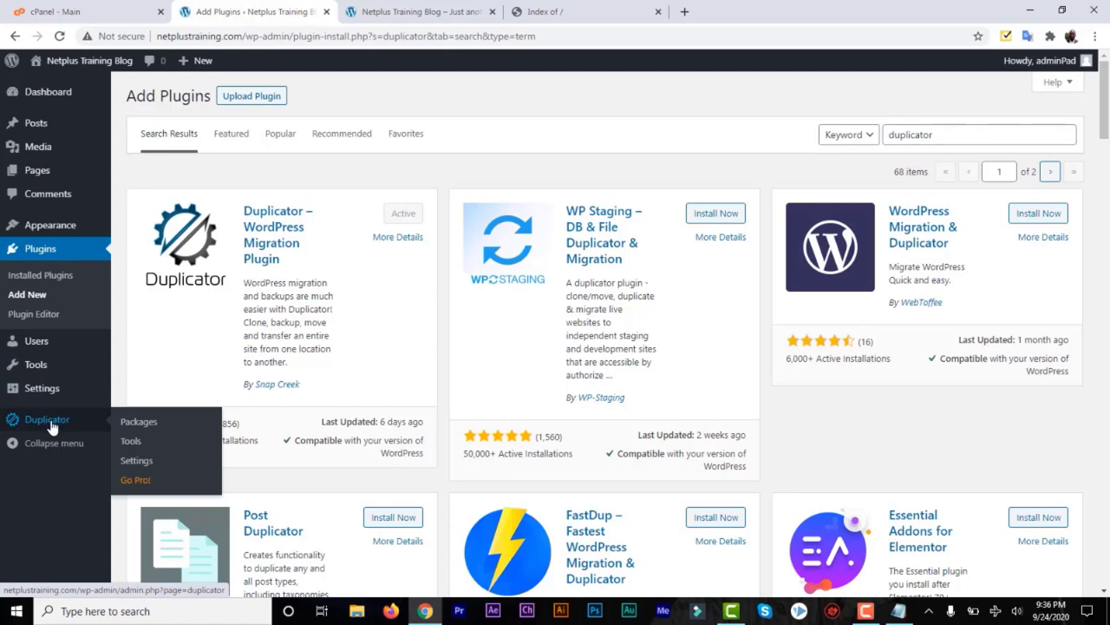
left_click(137, 425)
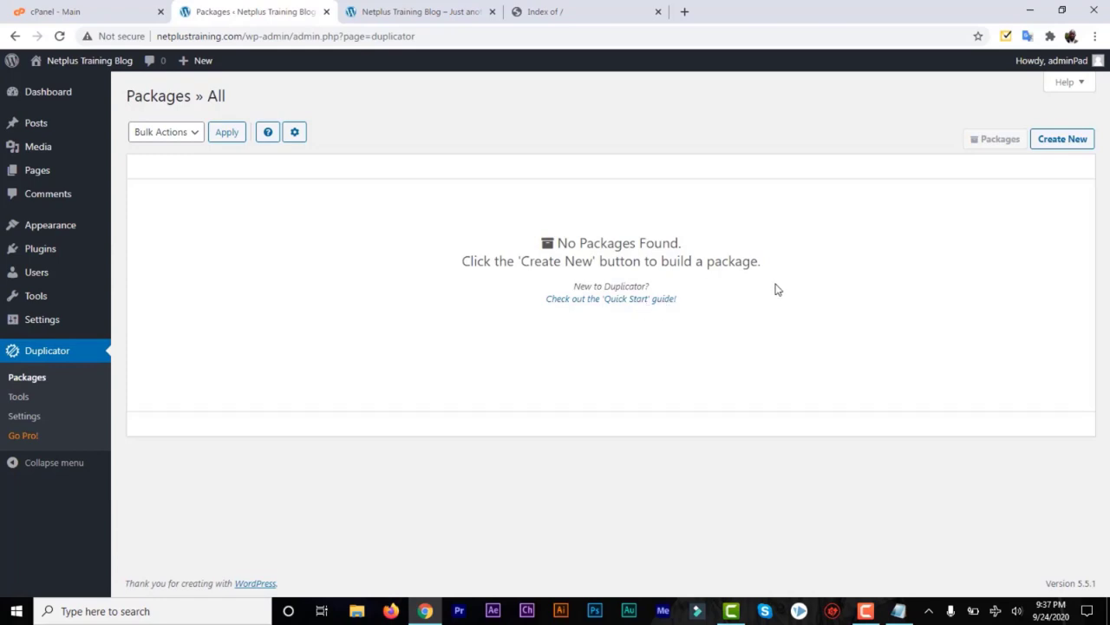
left_click(1051, 147)
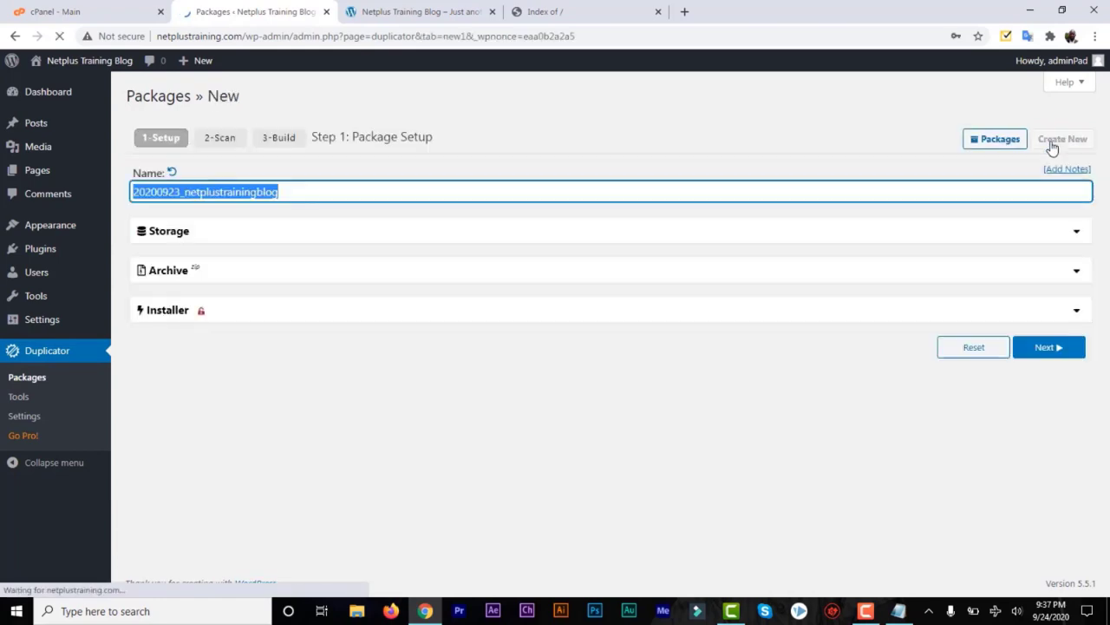
left_click(304, 192)
mouse_move(155, 193)
left_mouse_down()
mouse_move(139, 195)
mouse_move(158, 192)
left_mouse_up()
left_click(176, 192)
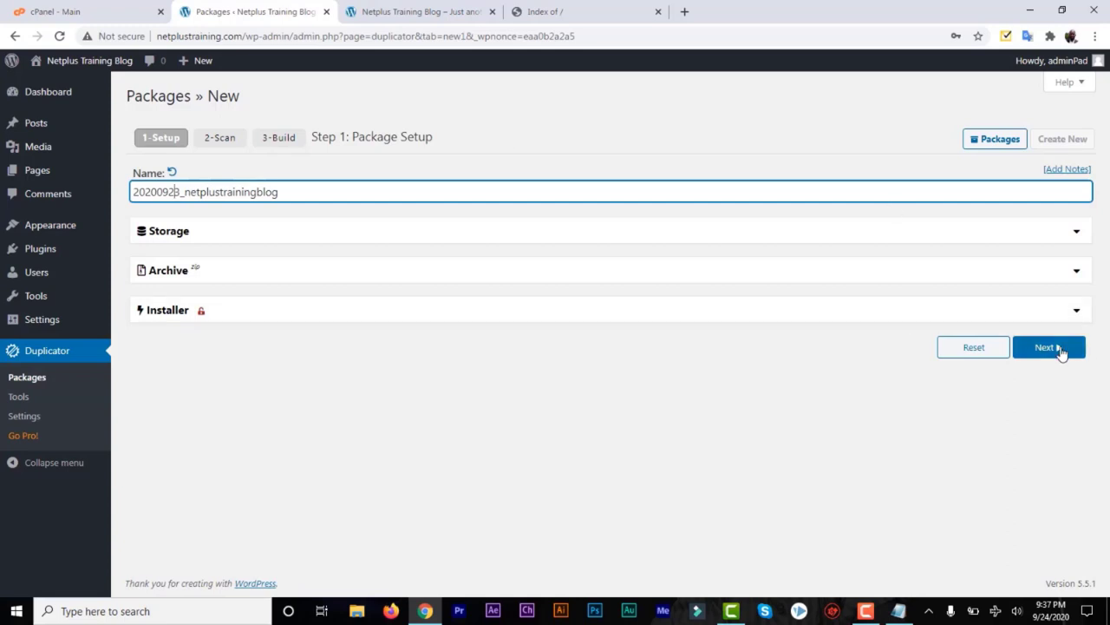
Review the Storage, Archive and Installer settings, then continue to the system scan.
left_click(1075, 233)
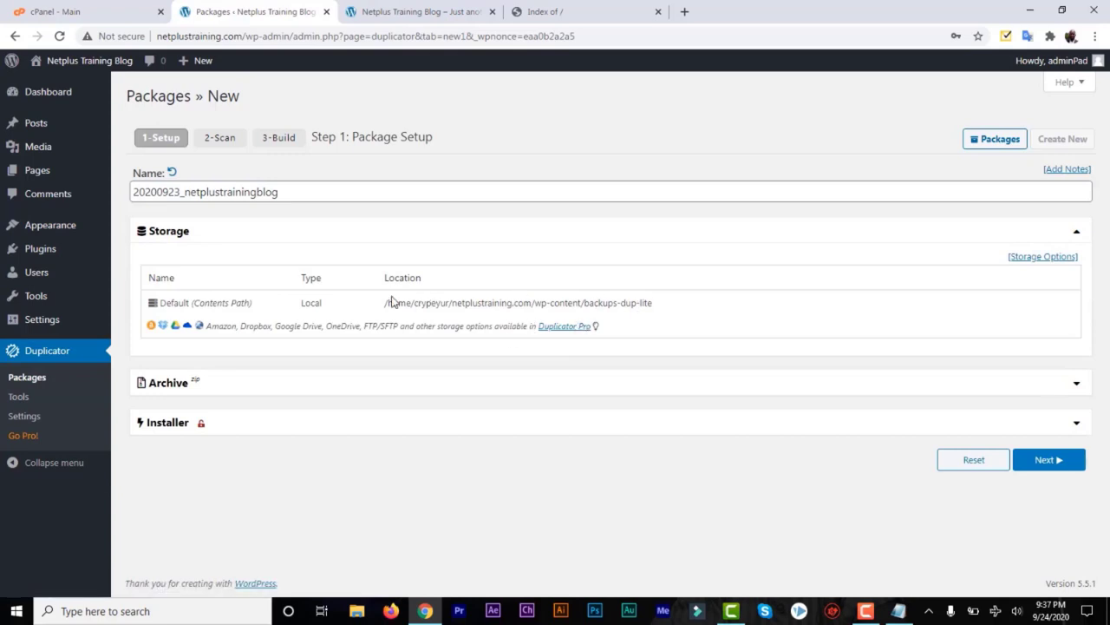
left_click(1077, 233)
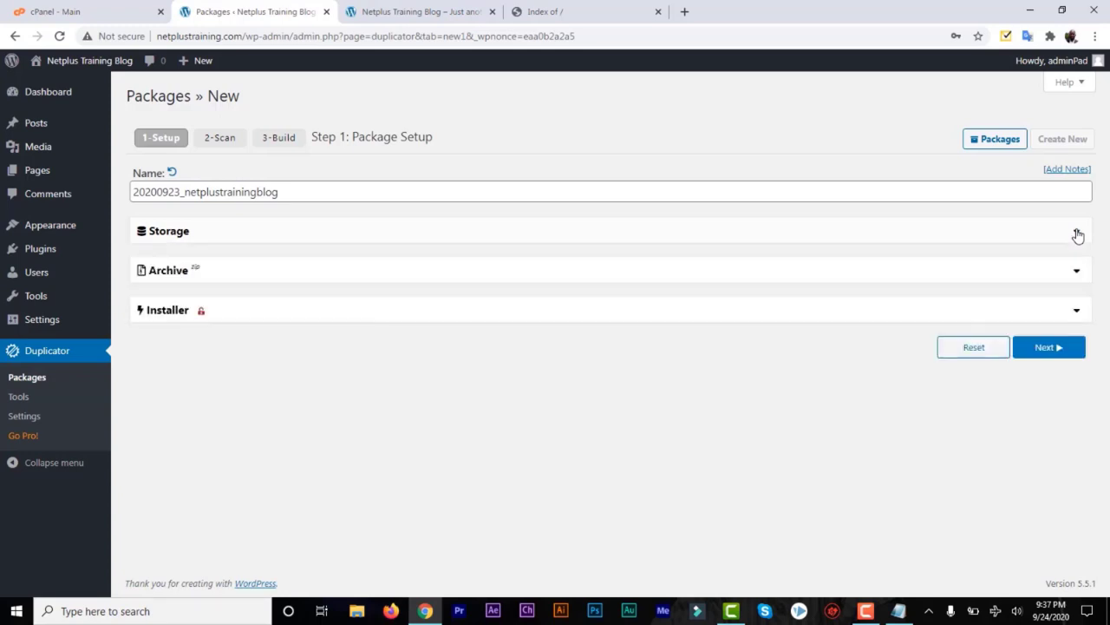
left_click(1076, 271)
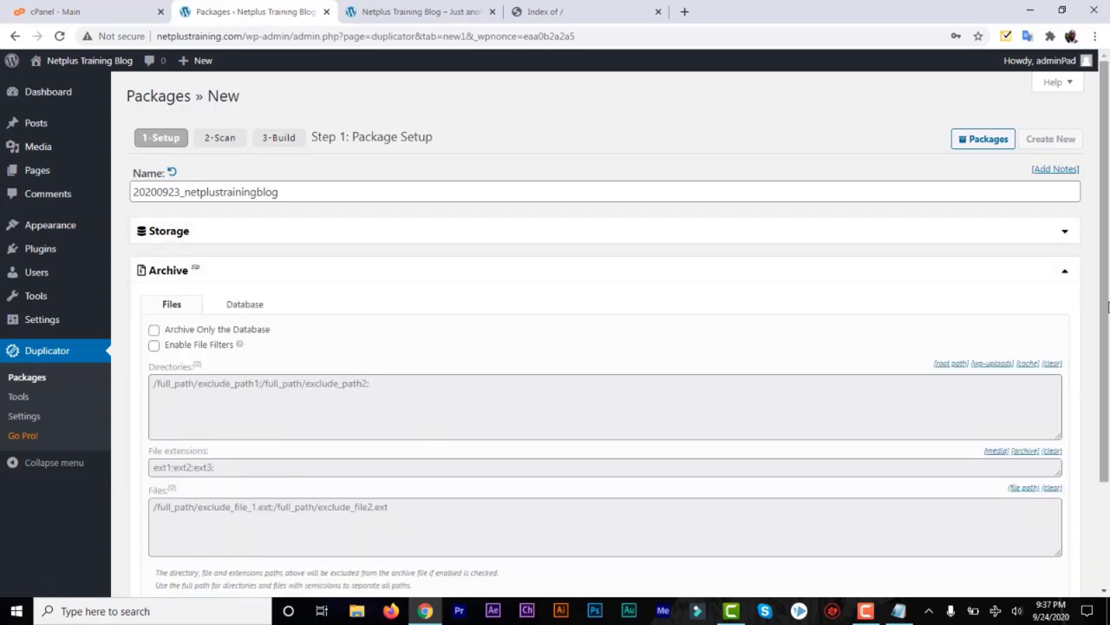
left_click_drag(1107, 312, 1104, 377)
scroll(1104, 378, "up", 2)
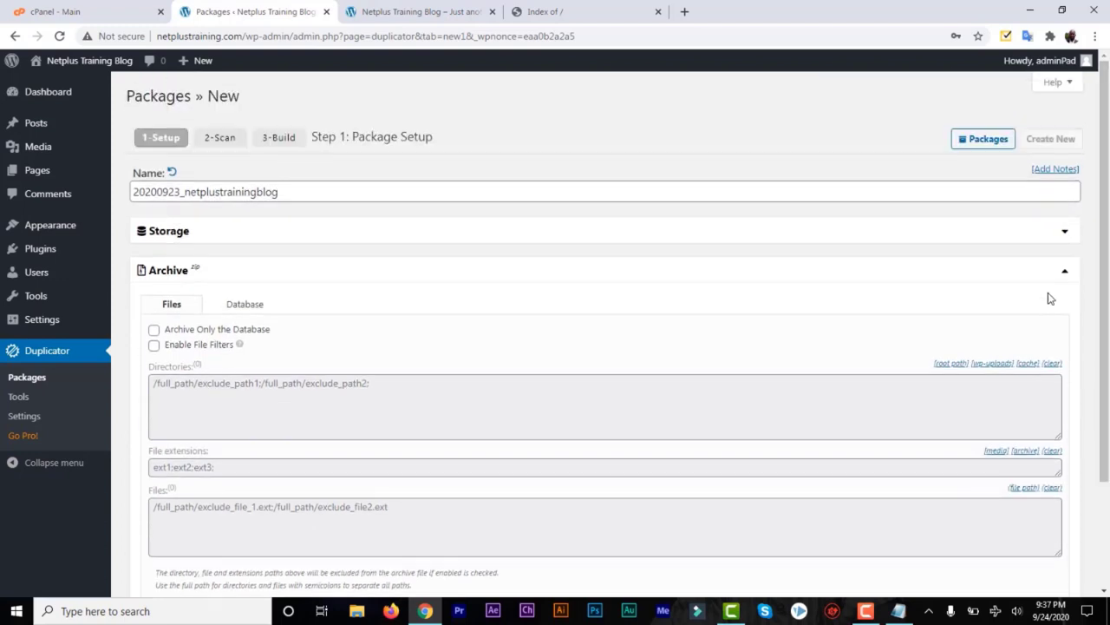
left_click(1067, 282)
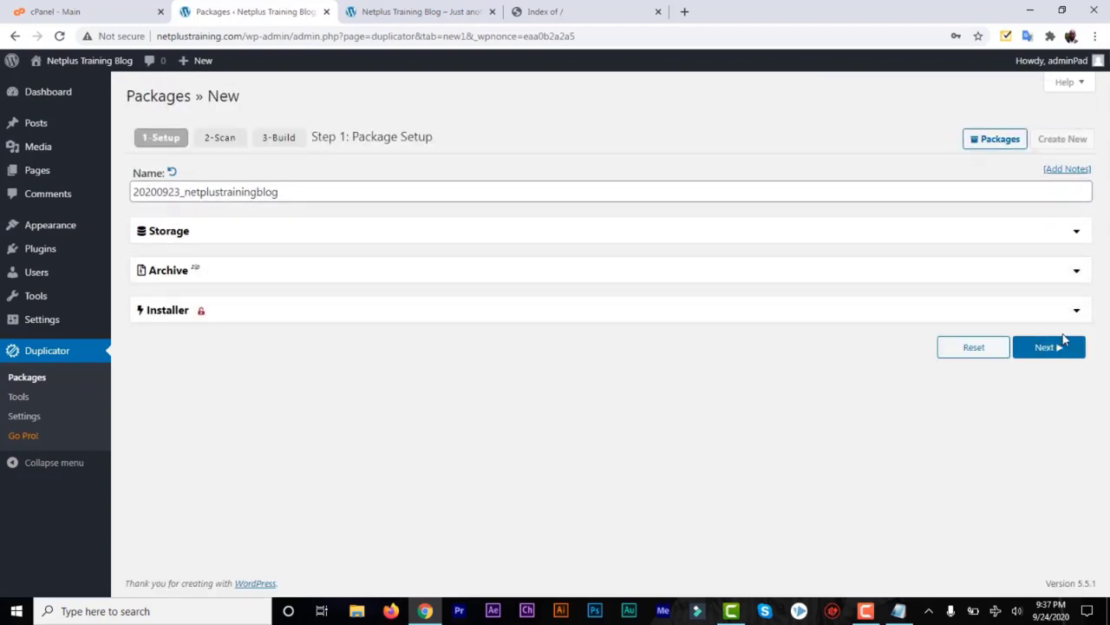
left_click(1073, 315)
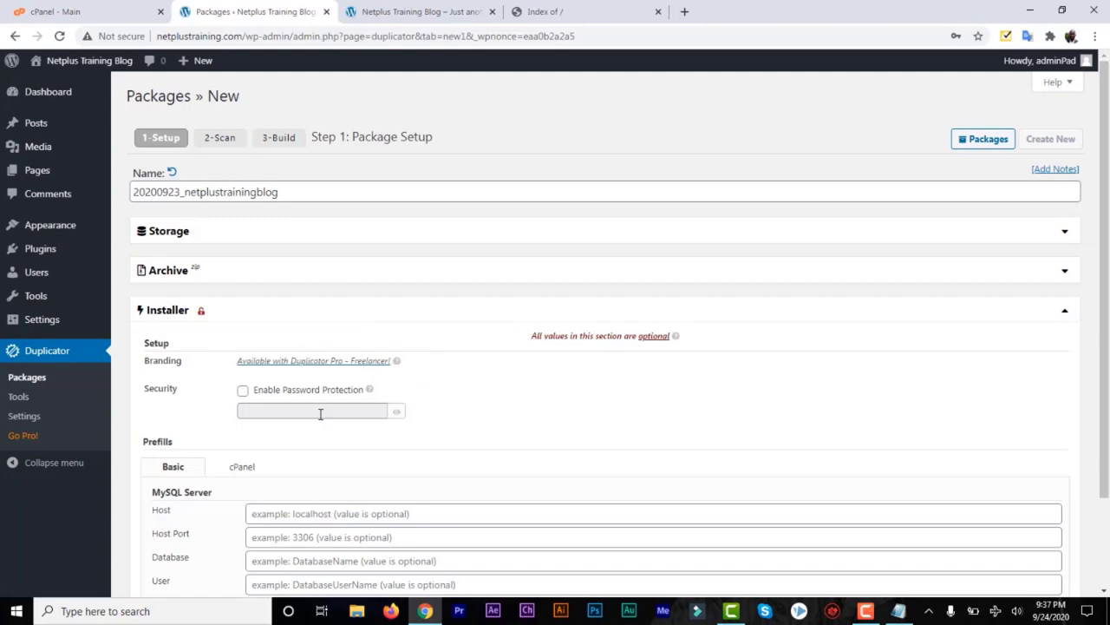
left_click(1068, 314)
left_click(1045, 351)
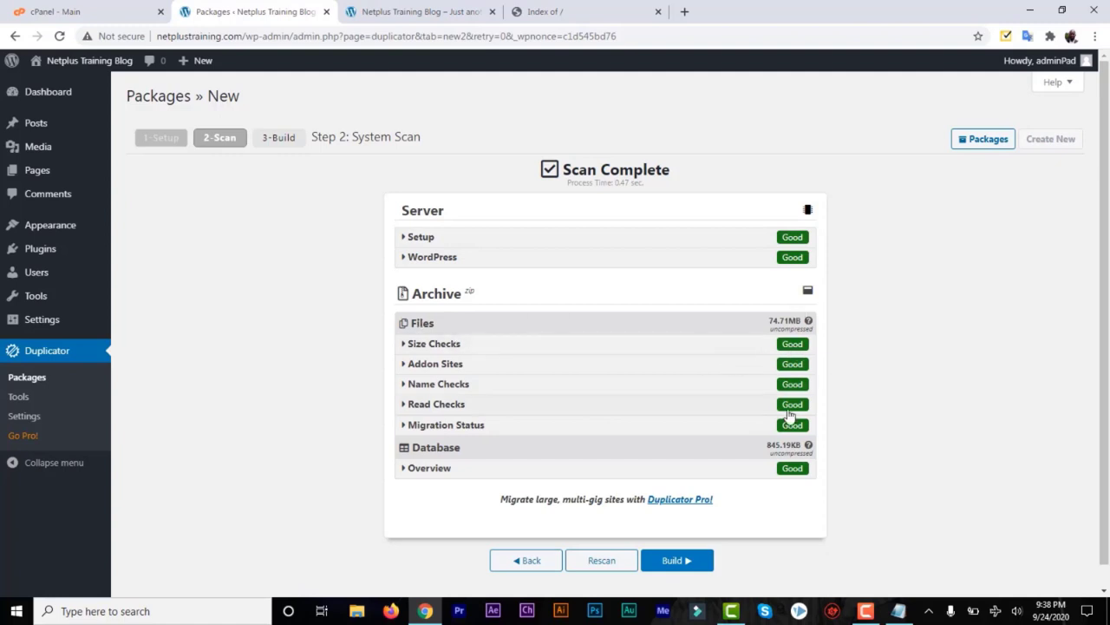
Check the all-Good scan results and build the package.
scroll(1106, 366, "down", 1)
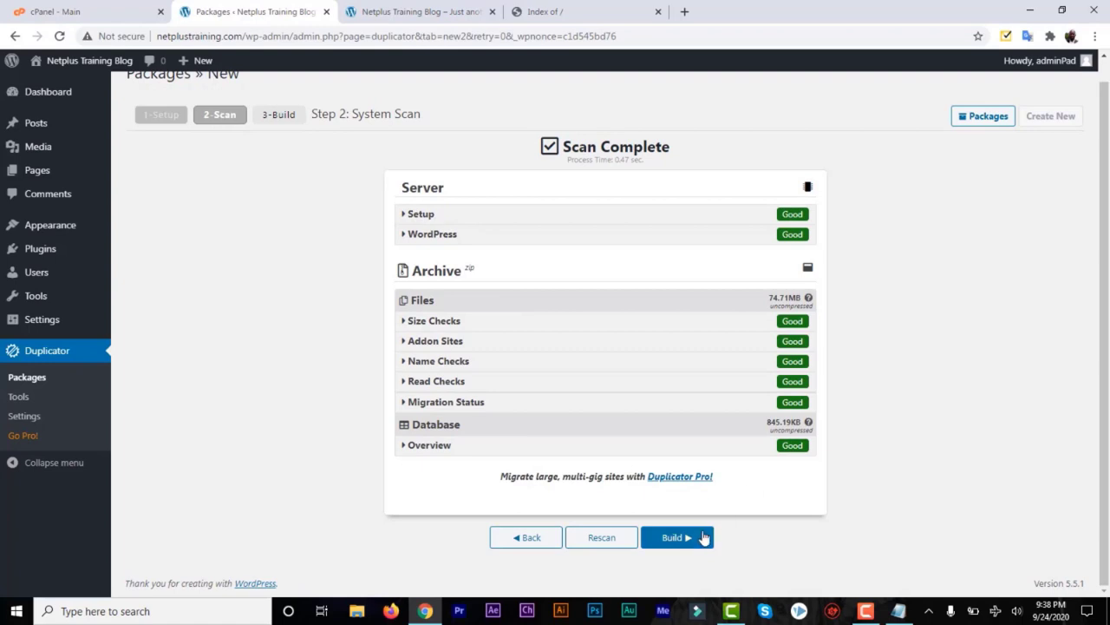
left_click(672, 542)
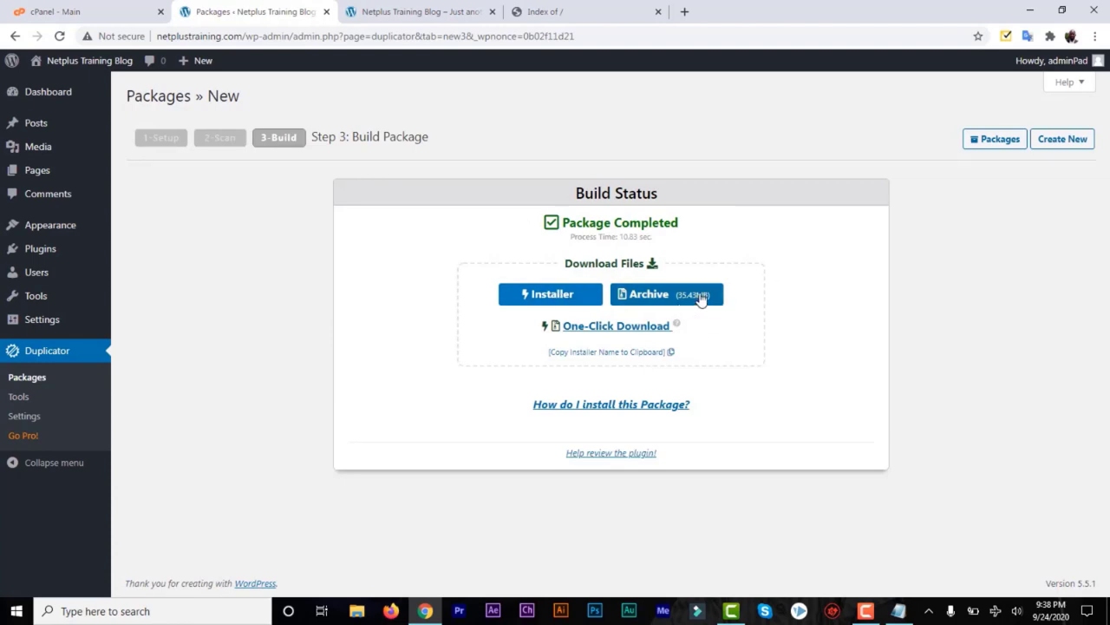
Download the installer and archive zip, then check both files in the Downloads folder.
left_click(560, 297)
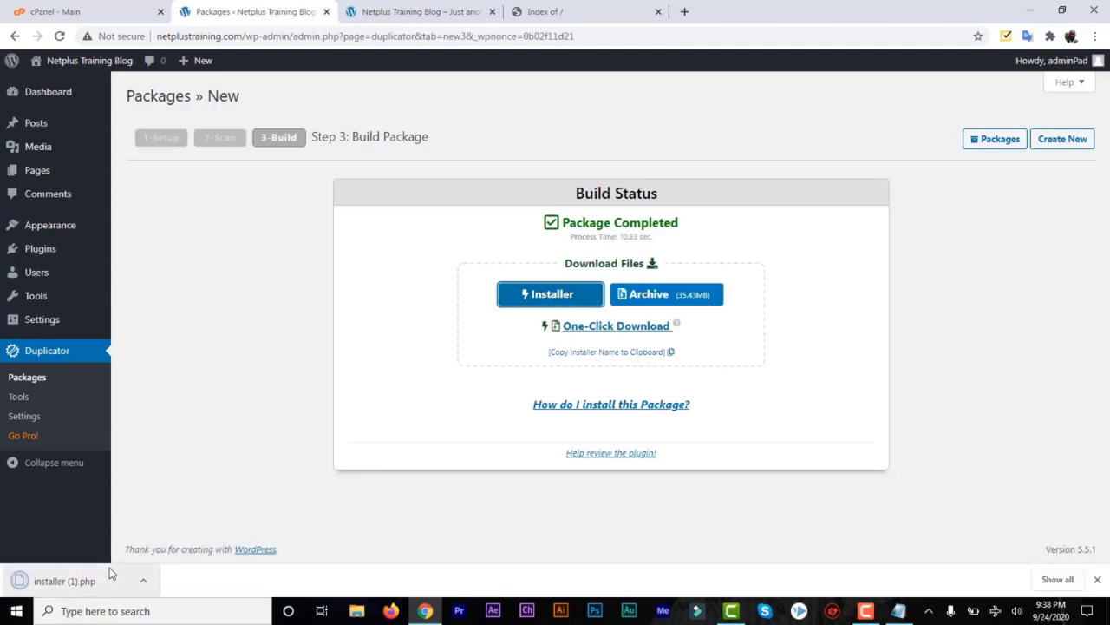
left_click(666, 299)
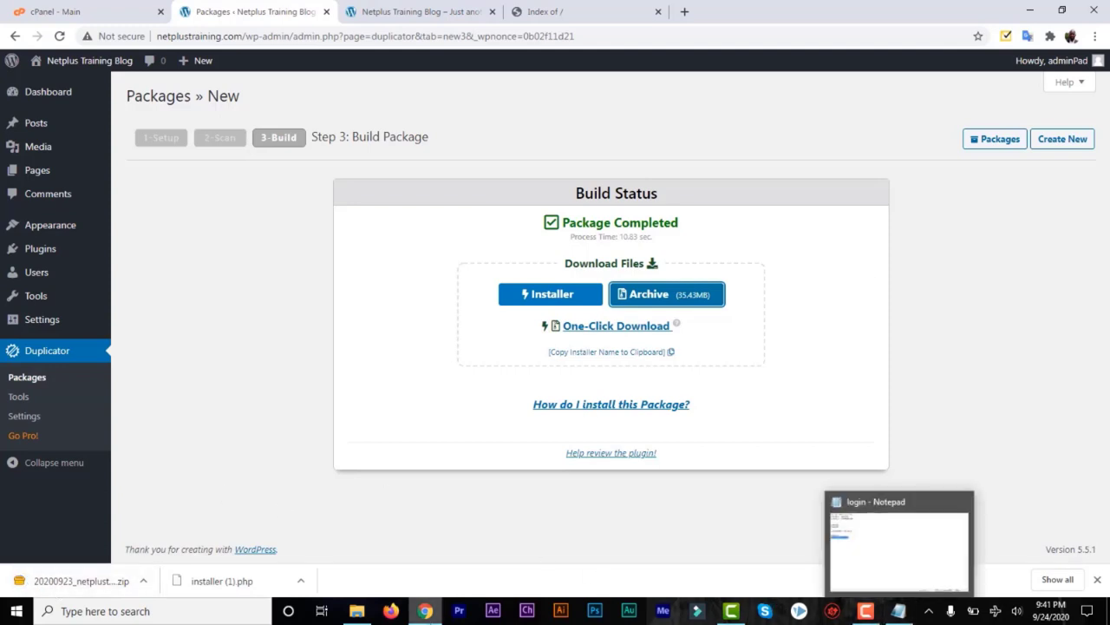
left_click(356, 612)
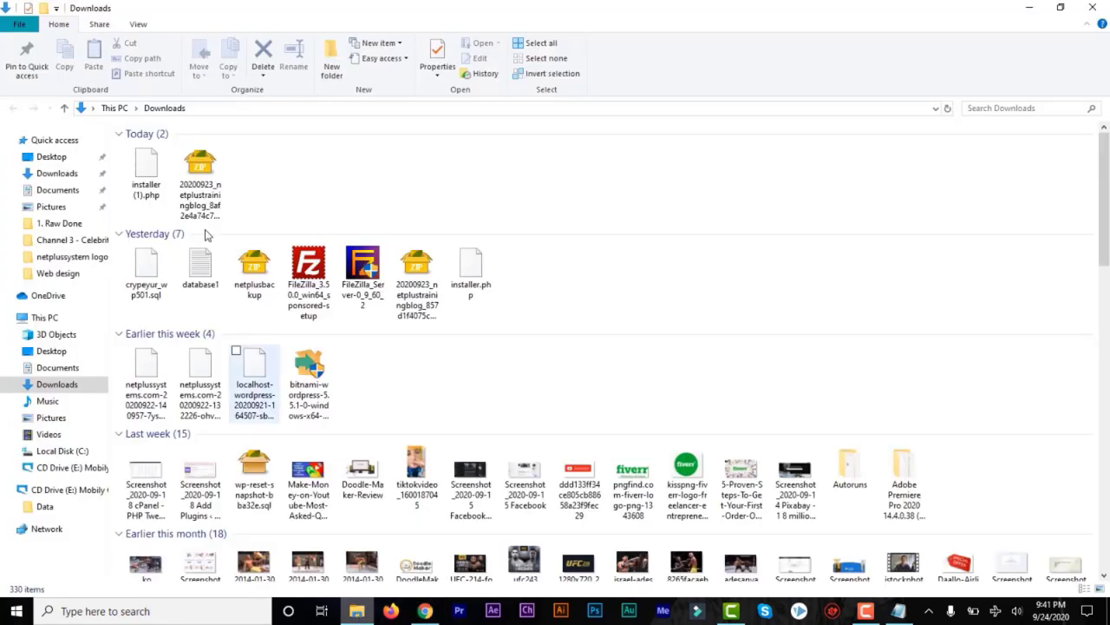
Minimize Downloads, view the new domain's empty 'Index of /' listing, then go to cPanel Main.
left_click(1029, 8)
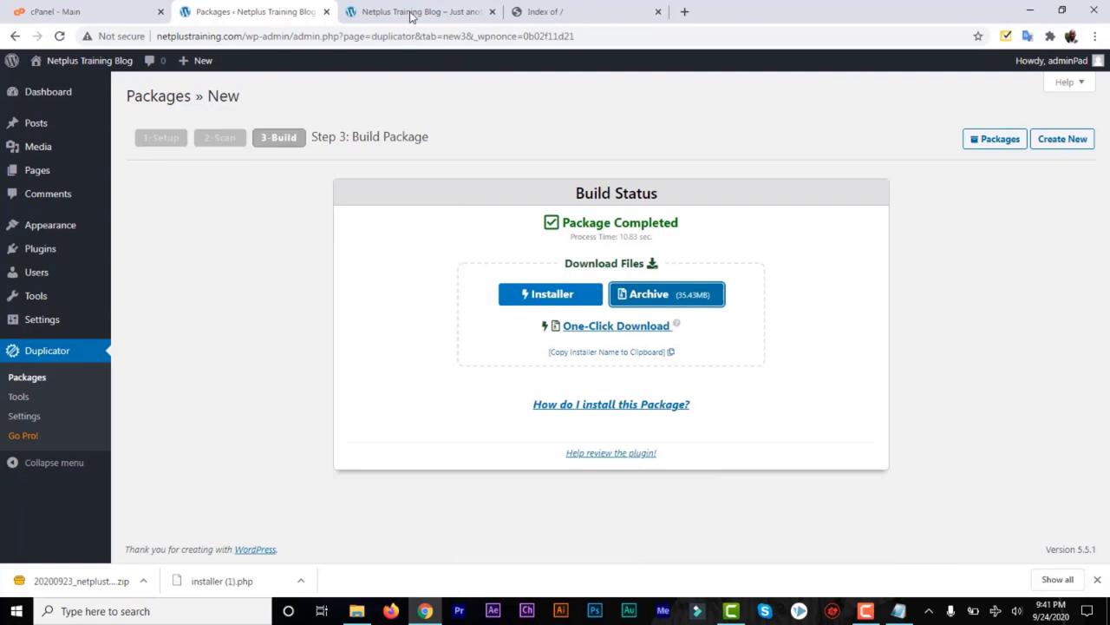
left_click(559, 18)
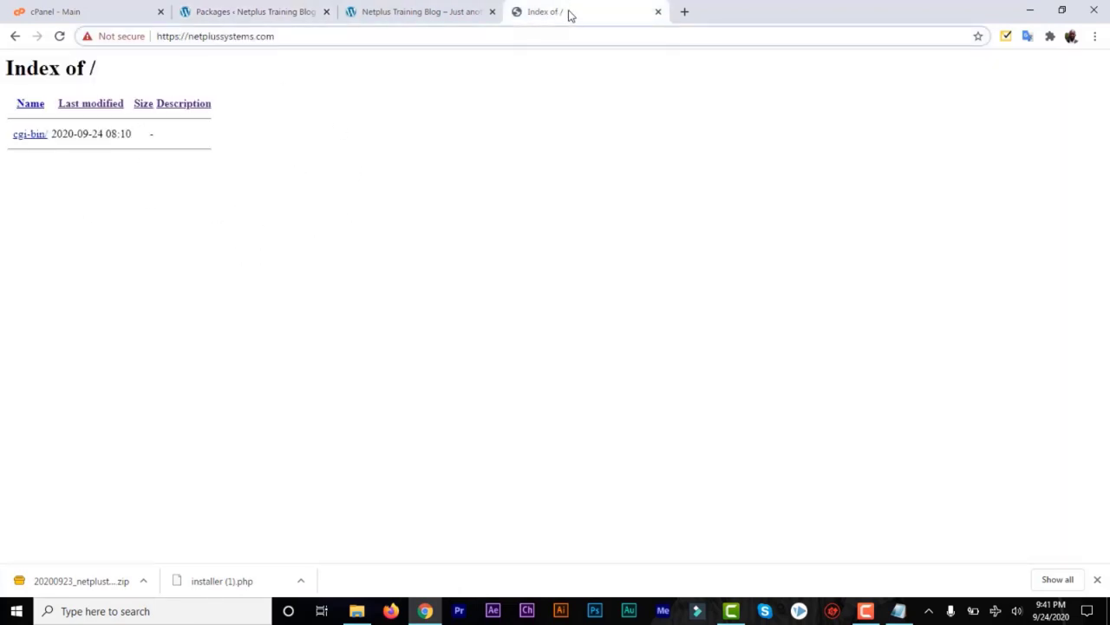
left_click(78, 11)
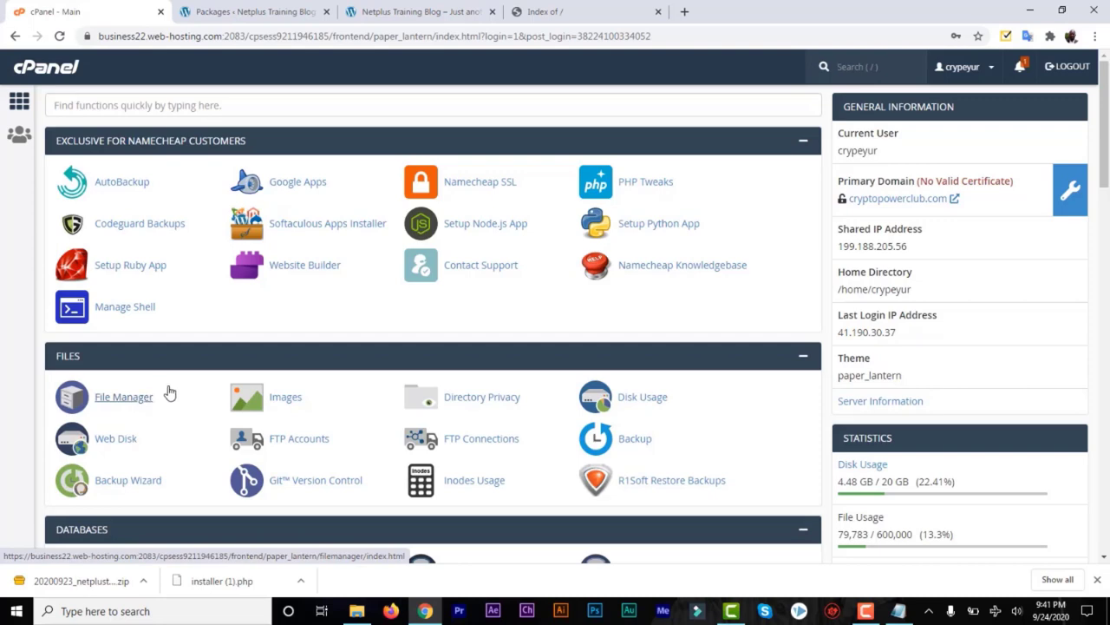
Find FileZilla through Windows search and launch it.
left_click(176, 616)
type("filezilla")
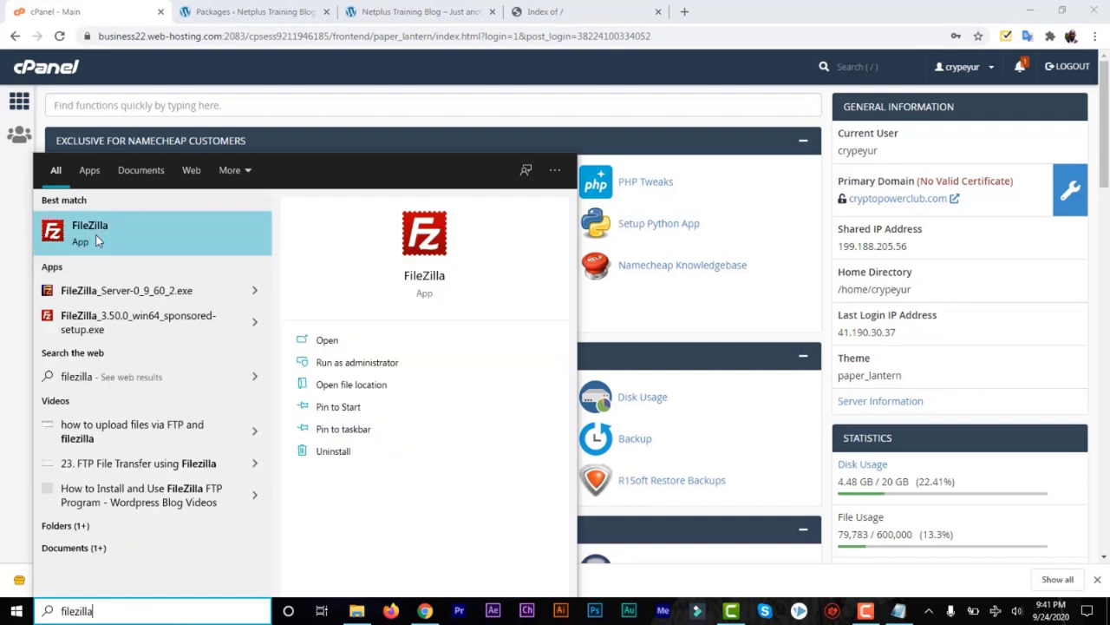
left_click(95, 232)
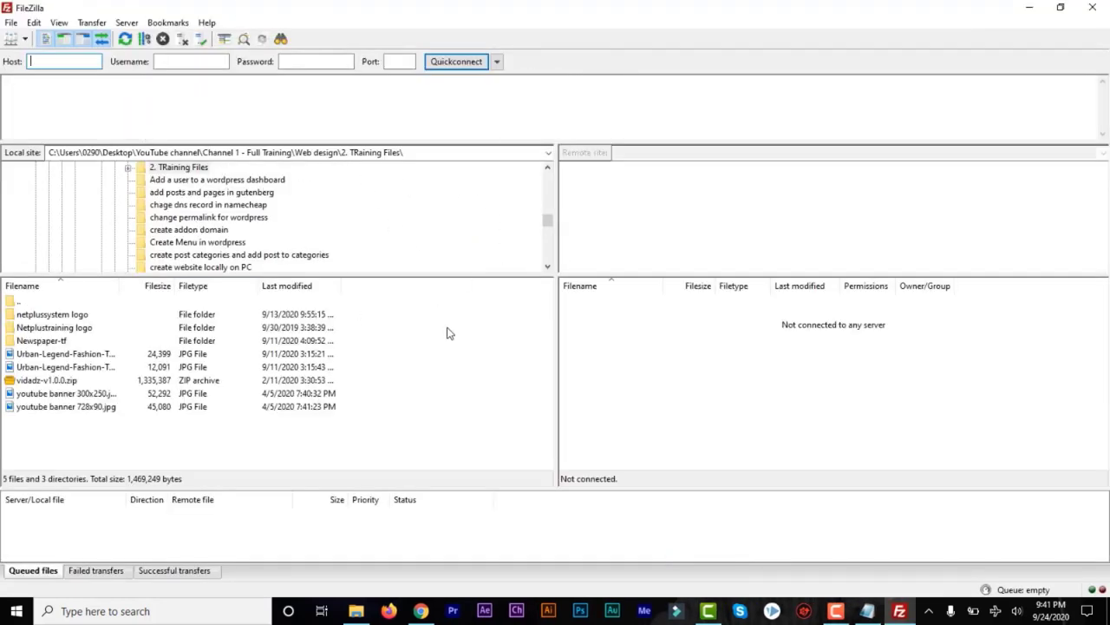
Return to the cPanel dashboard in Chrome and open File Manager.
left_click(422, 609)
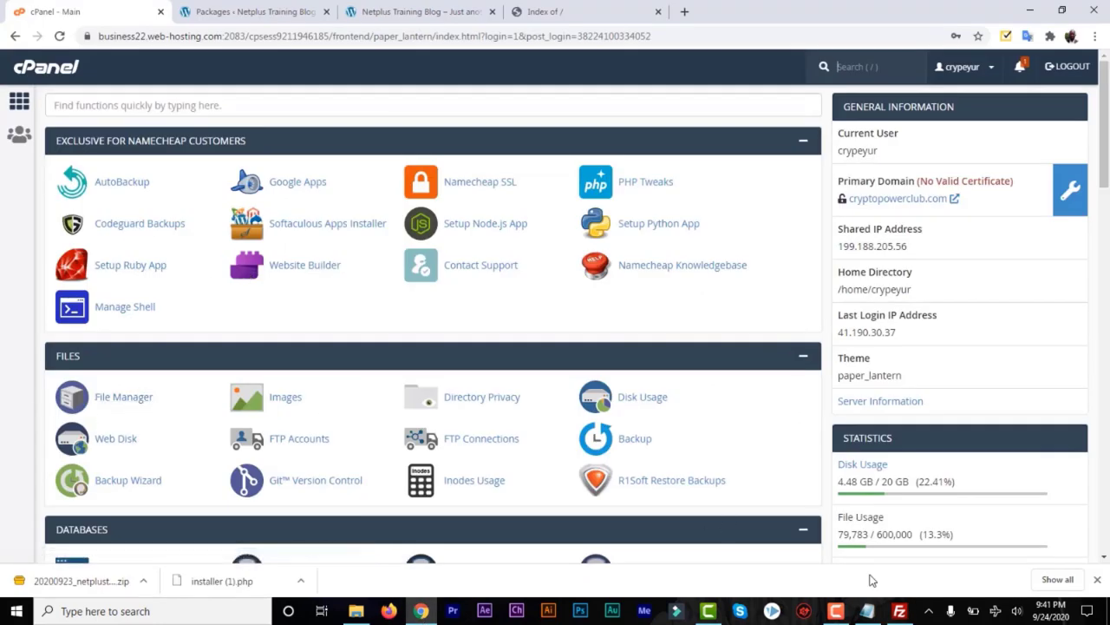
left_click(900, 611)
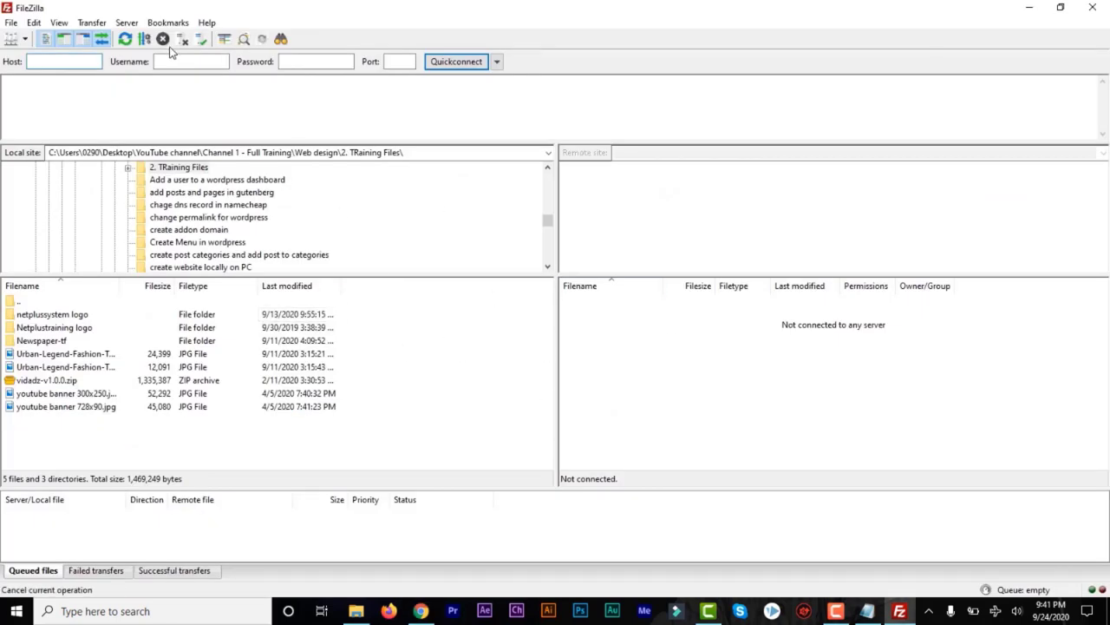
left_click(422, 610)
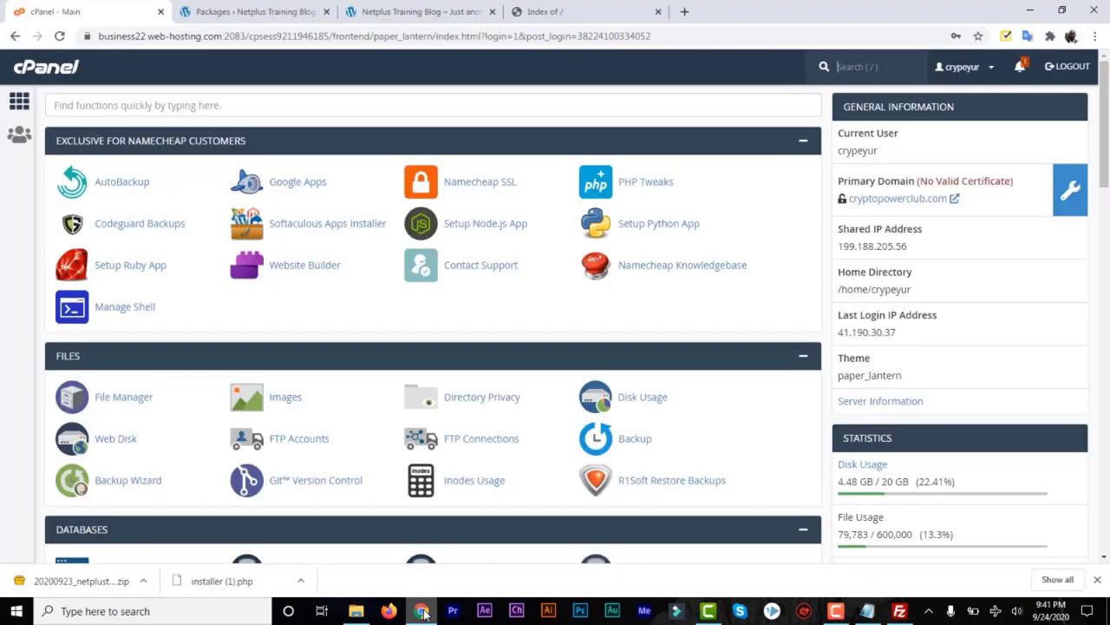
left_click(120, 399)
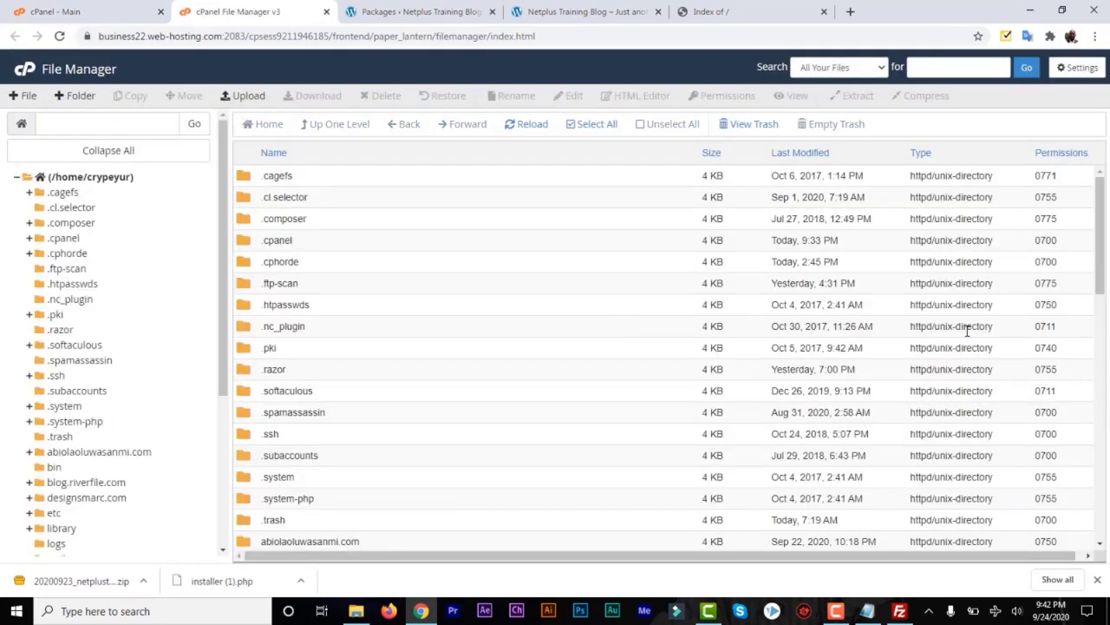
Open the netplussystems.com folder in File Manager and go to its Upload page.
left_click_drag(1102, 251, 1099, 366)
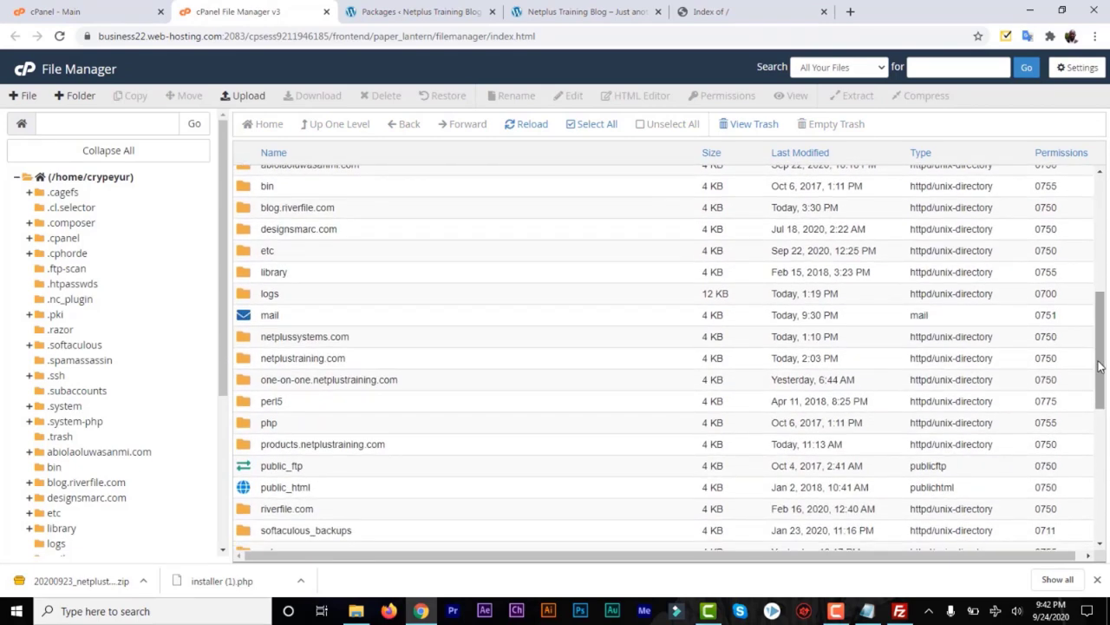
double_click(367, 341)
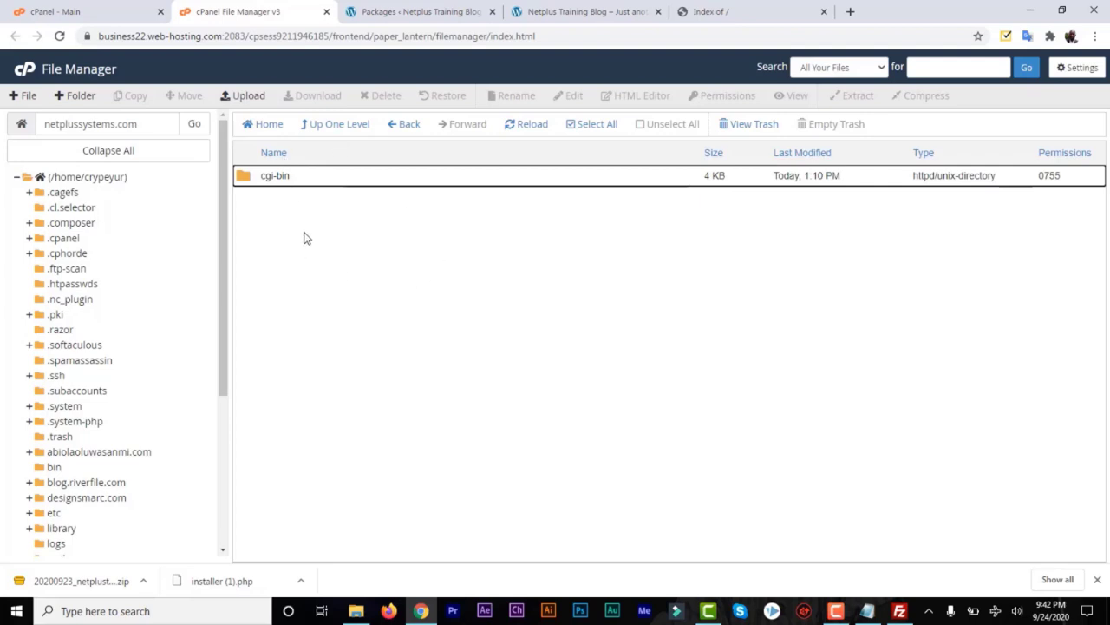
left_click(232, 95)
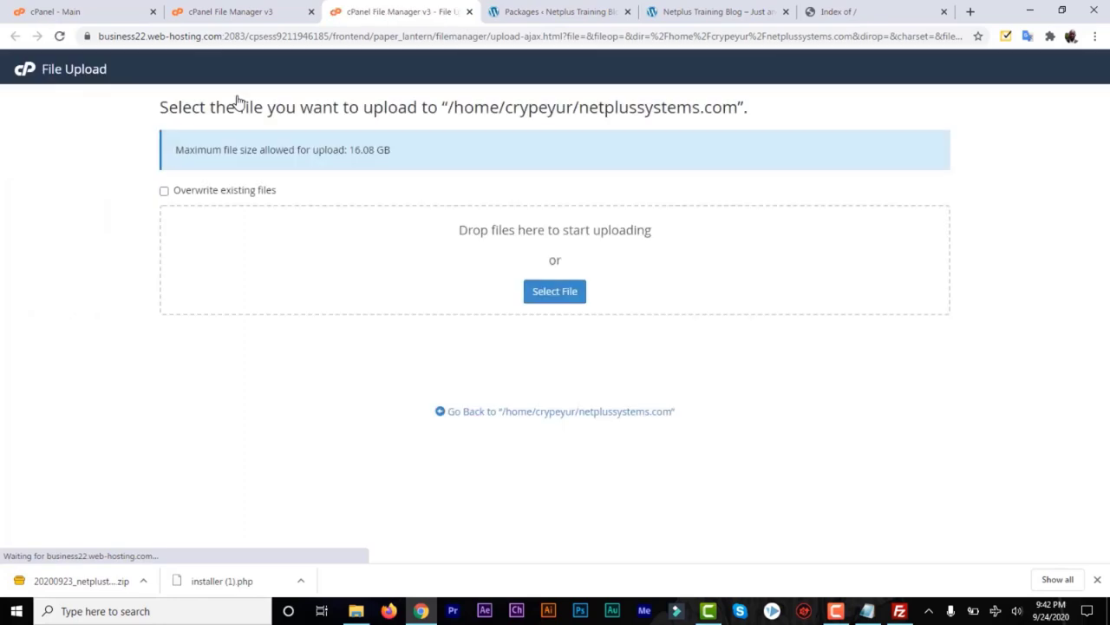
Upload the archive zip and installer (1).php, then reload the netplussystems.com listing.
left_click(555, 294)
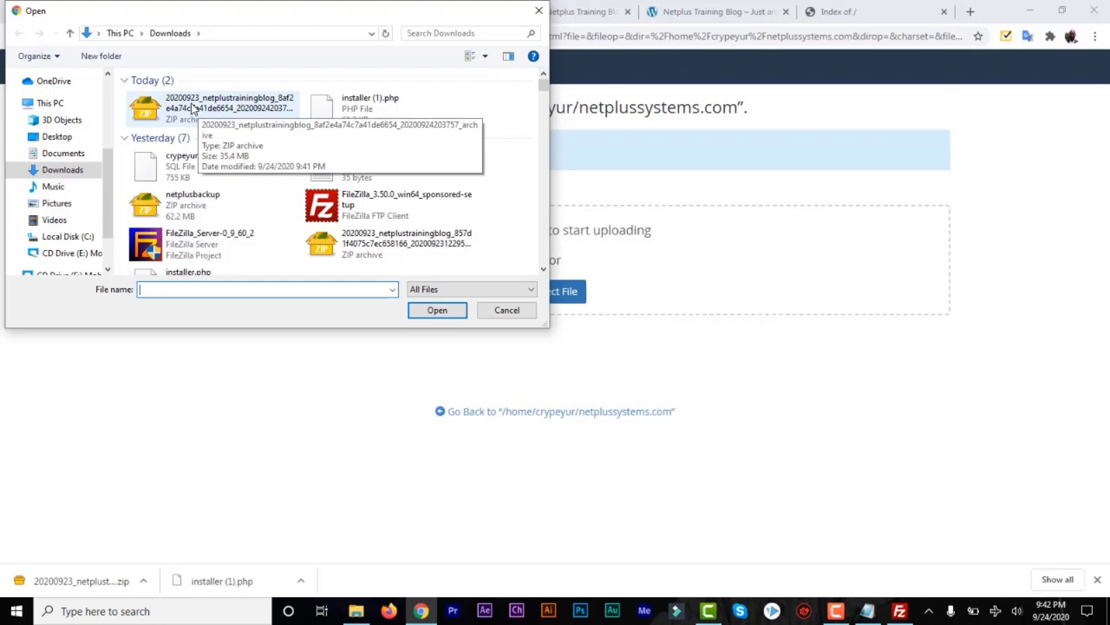
double_click(193, 108)
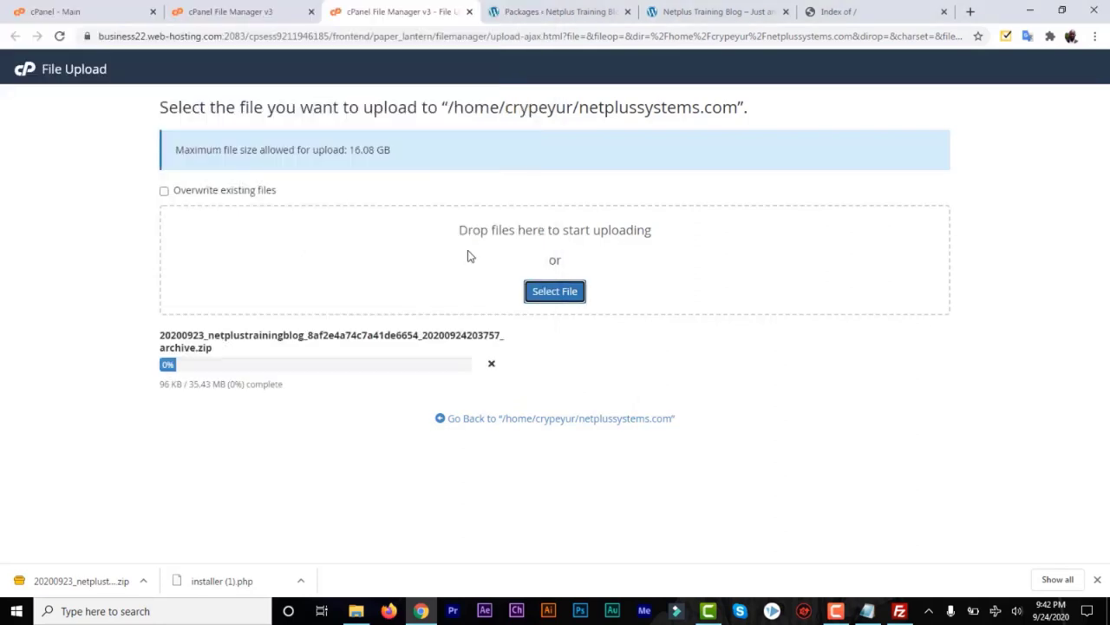
left_click(556, 295)
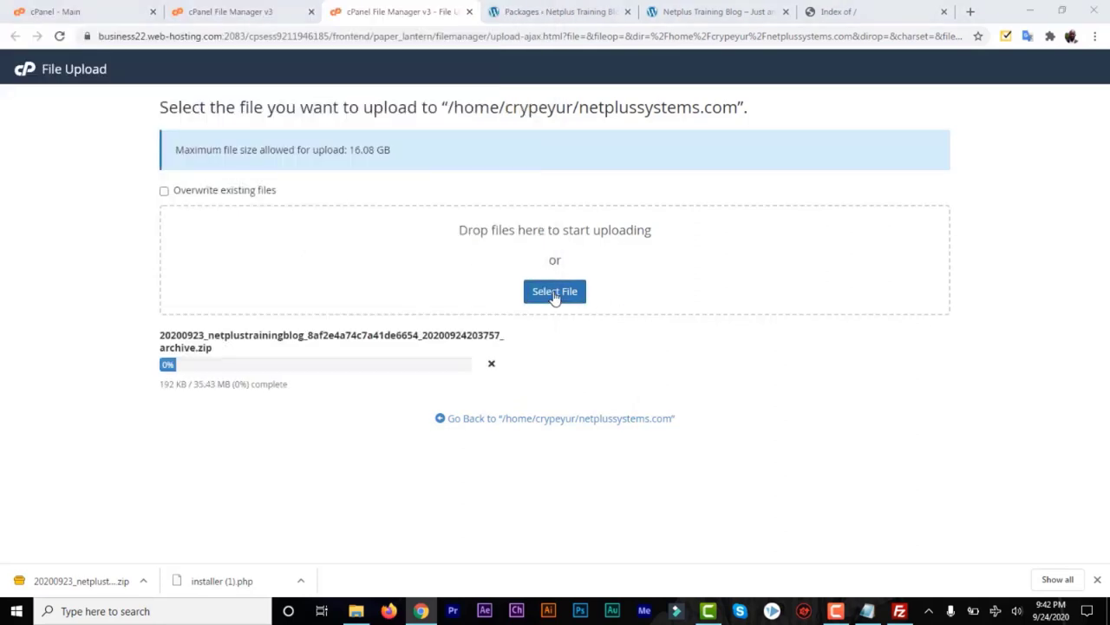
double_click(358, 100)
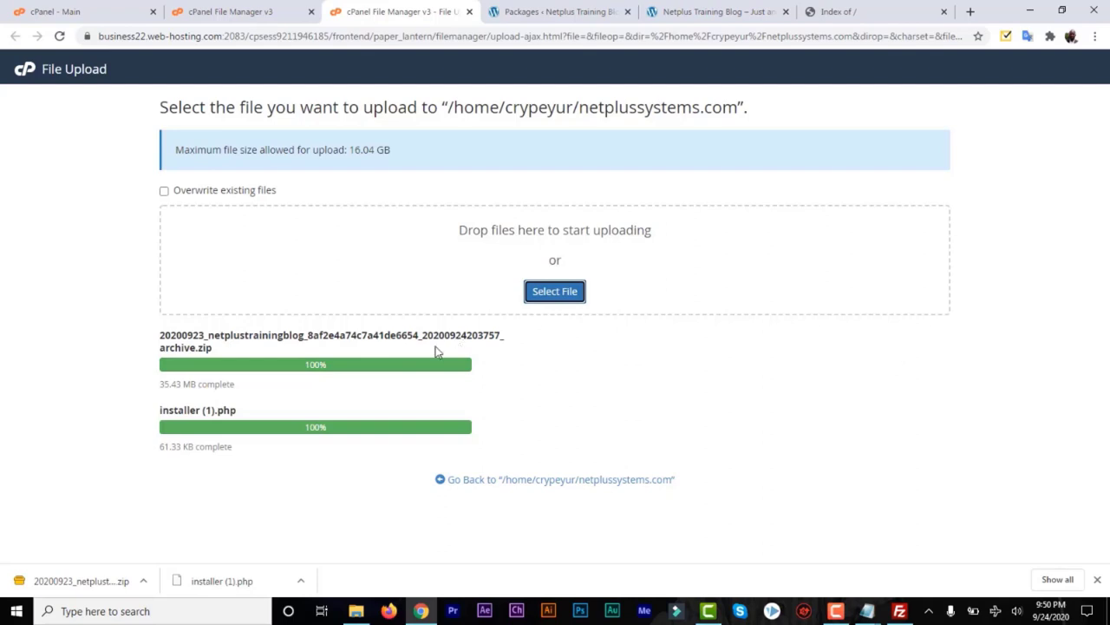
left_click(249, 12)
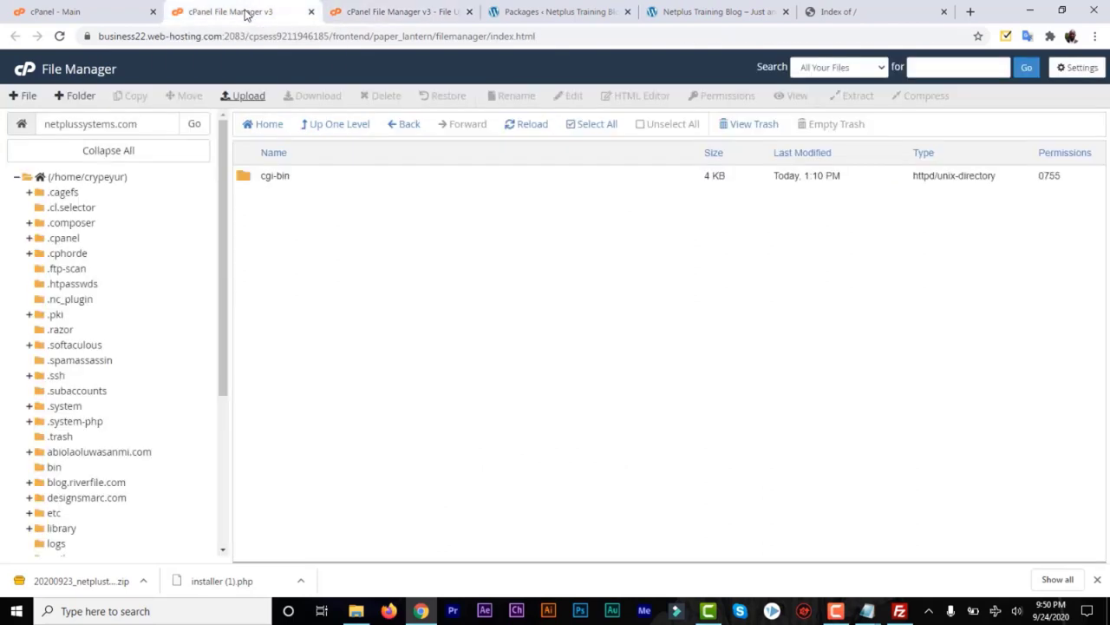
left_click(510, 127)
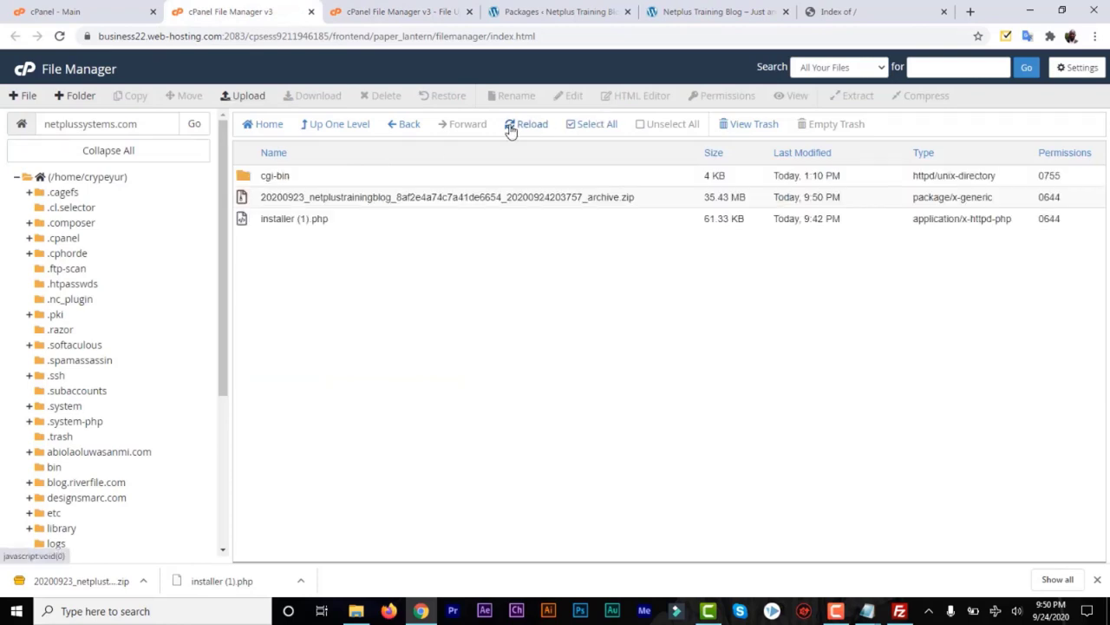
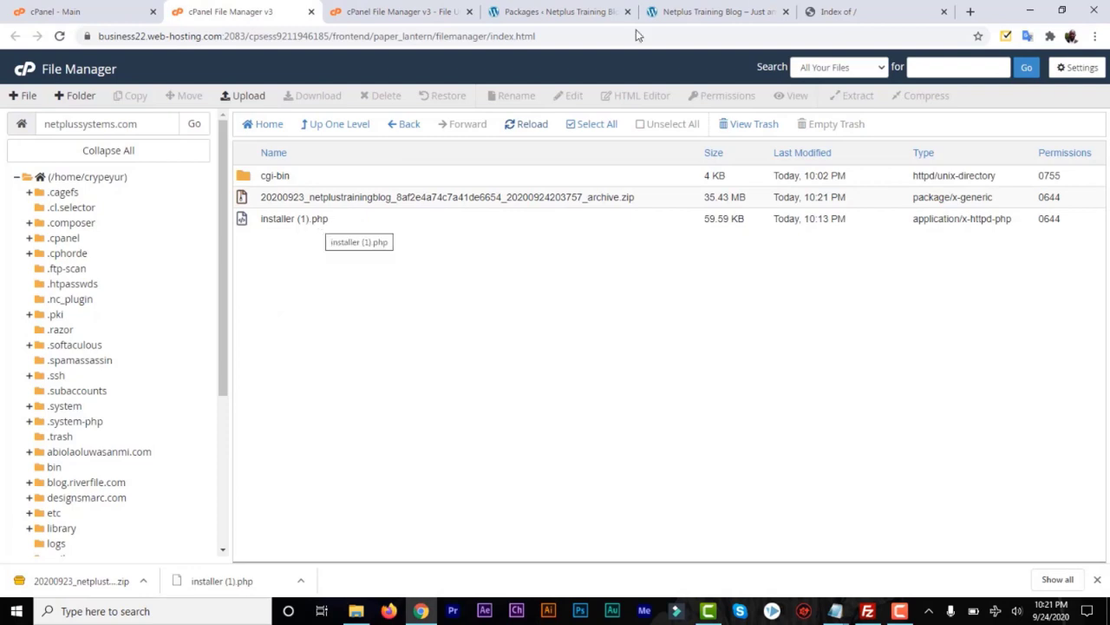
Switch to the browser tab with the new domain's Index of / directory listing.
left_click(848, 10)
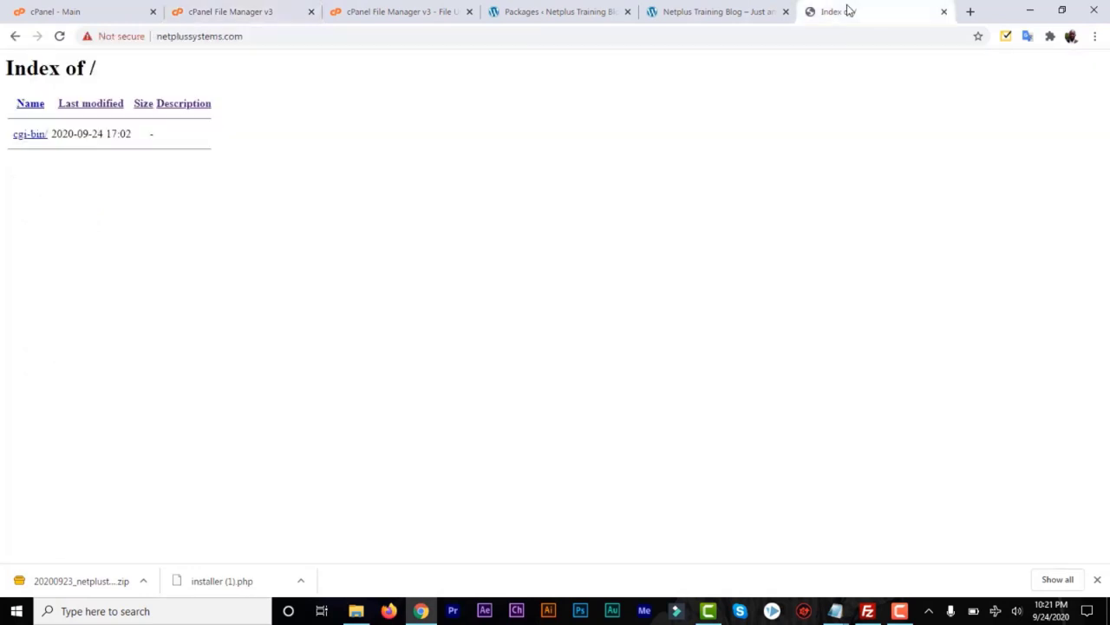
Reload the Index of / listing to show the uploaded archive and installer, then return to cPanel.
left_click(59, 38)
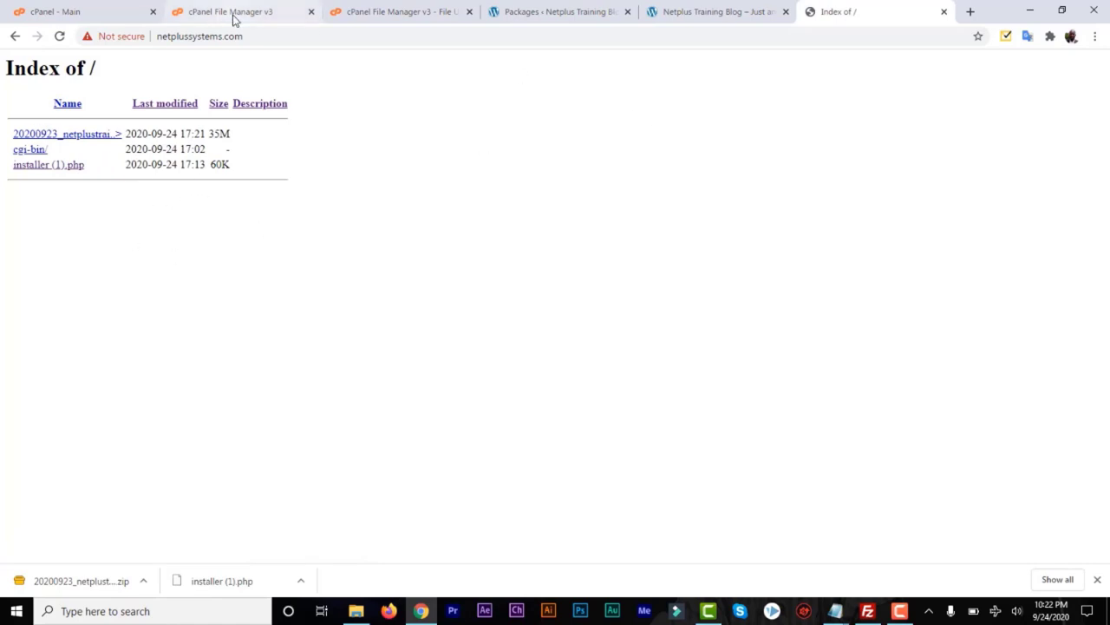
left_click(69, 12)
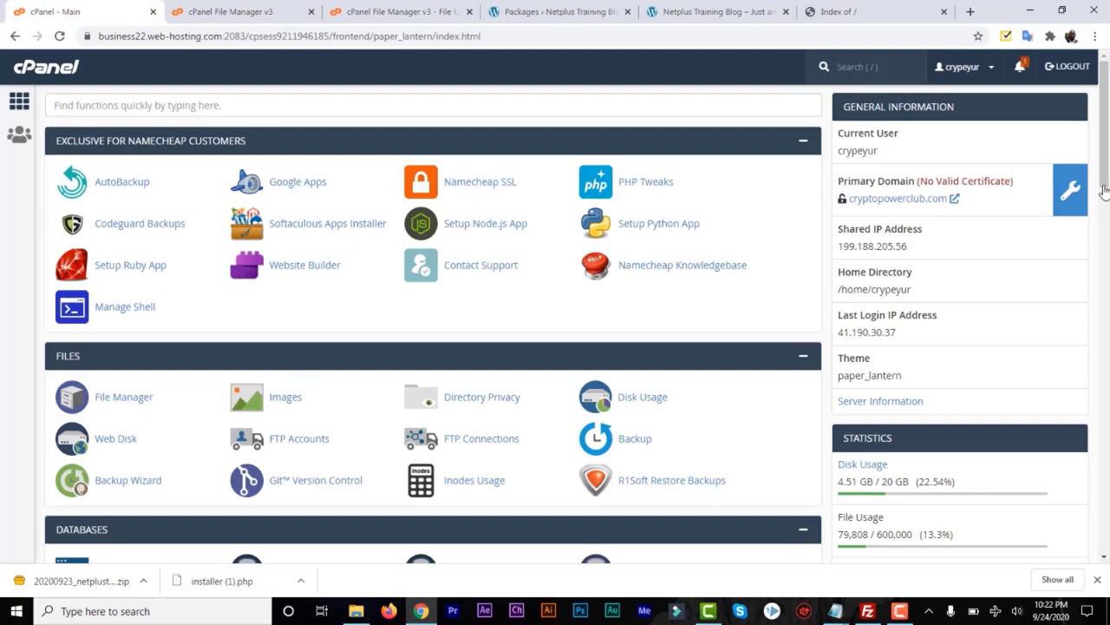
Create a MySQL database named wp-490 with the MySQL Database Wizard.
scroll(1104, 156, "down", 1)
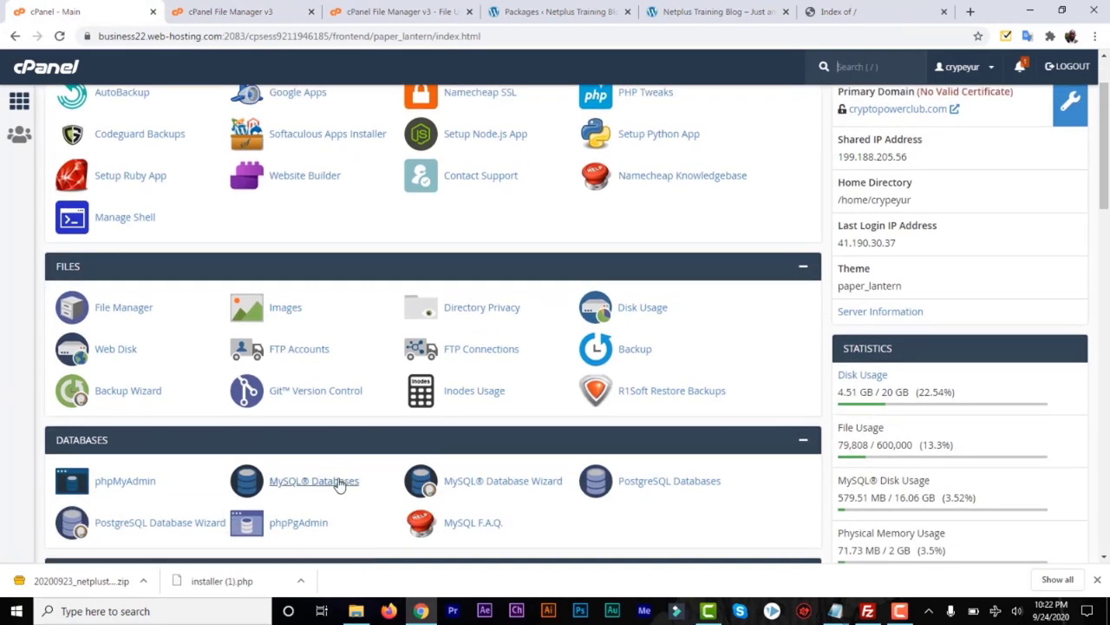
left_click_drag(1107, 189, 1107, 225)
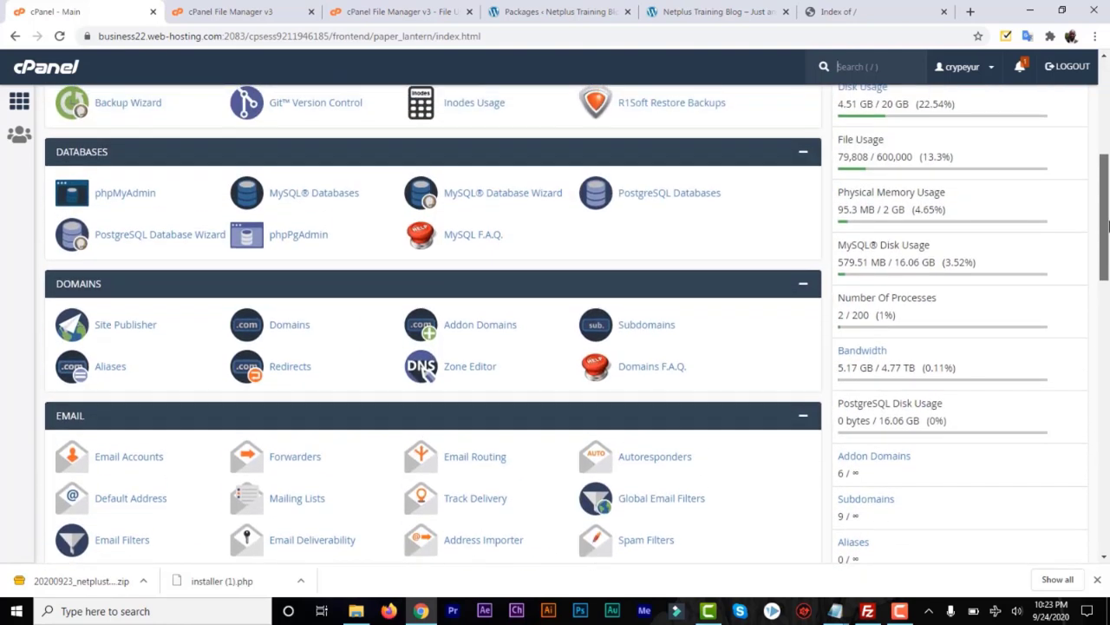
left_click(486, 201)
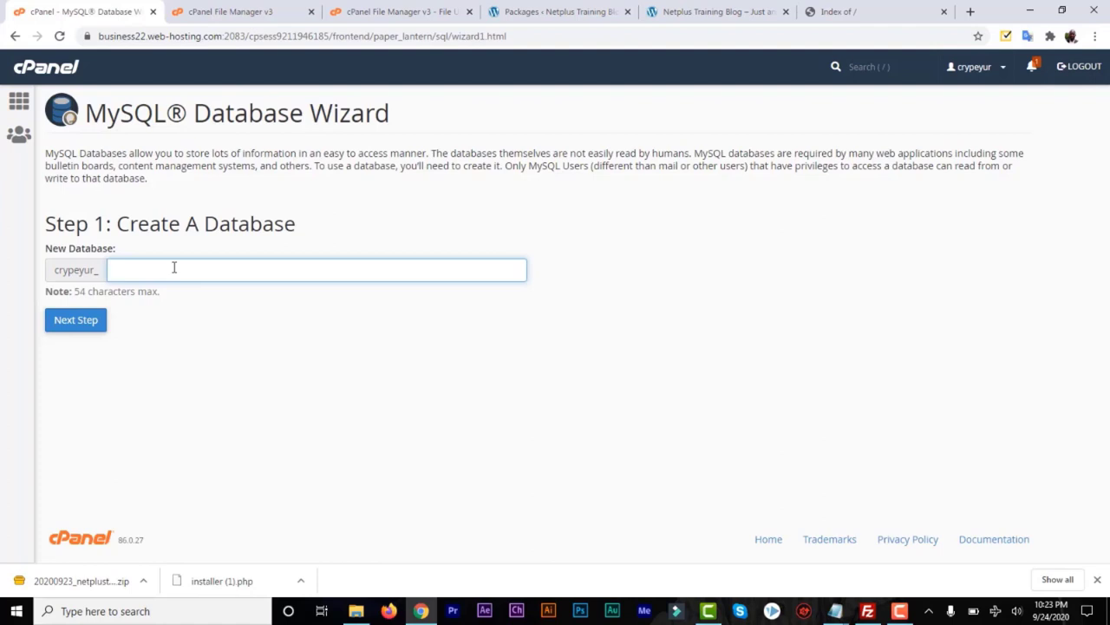
type("wp-")
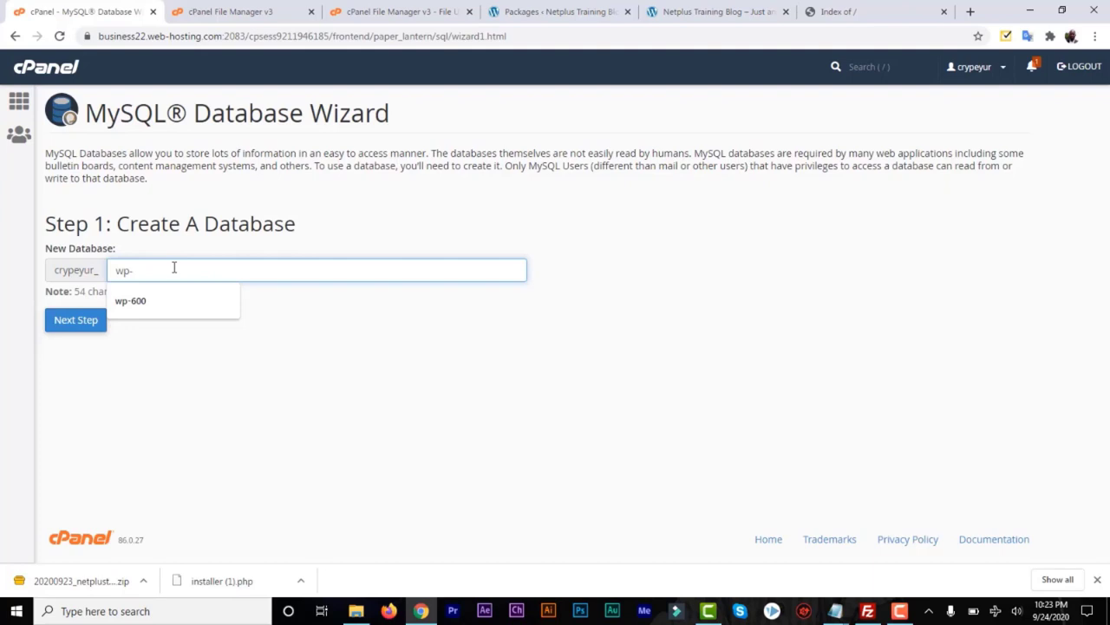
type("490")
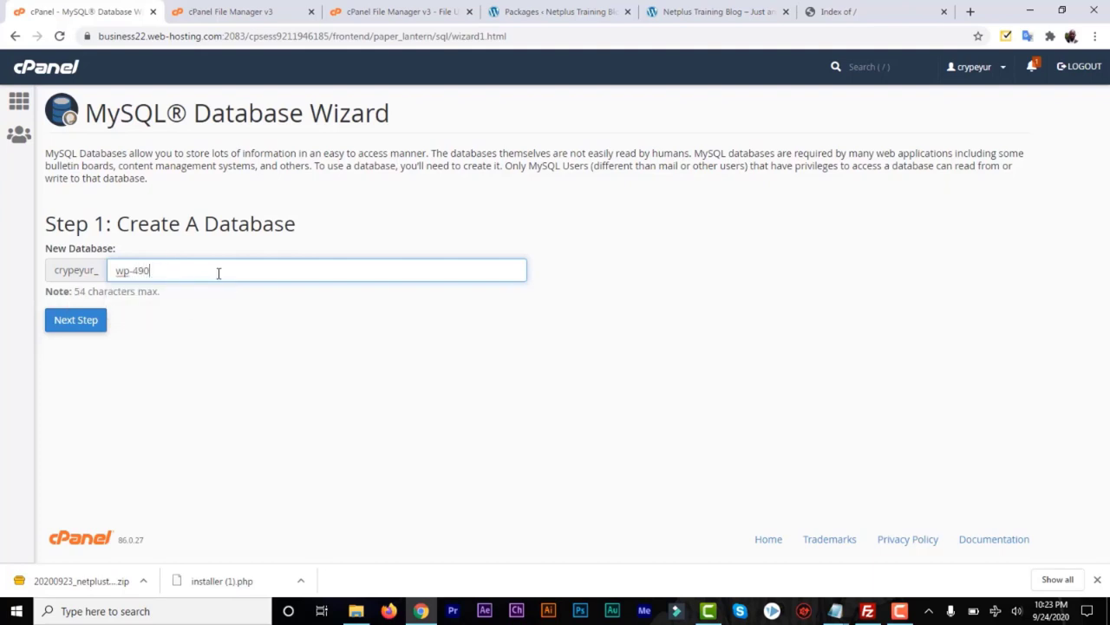
left_click(76, 321)
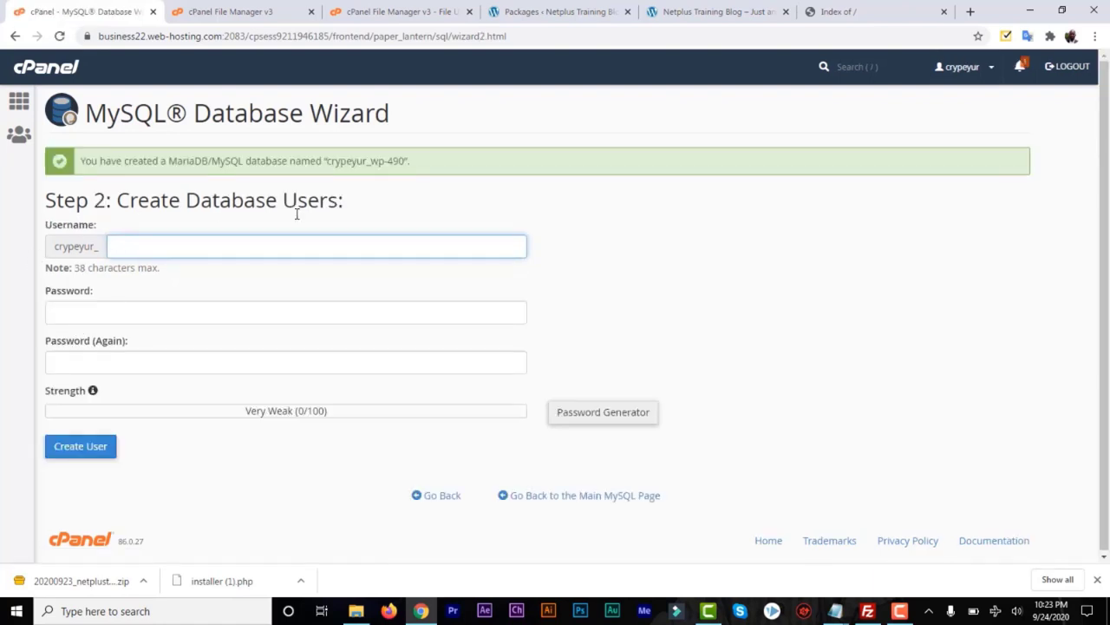
Create database user wp-490 with a copied, generated very strong password.
left_click(349, 207)
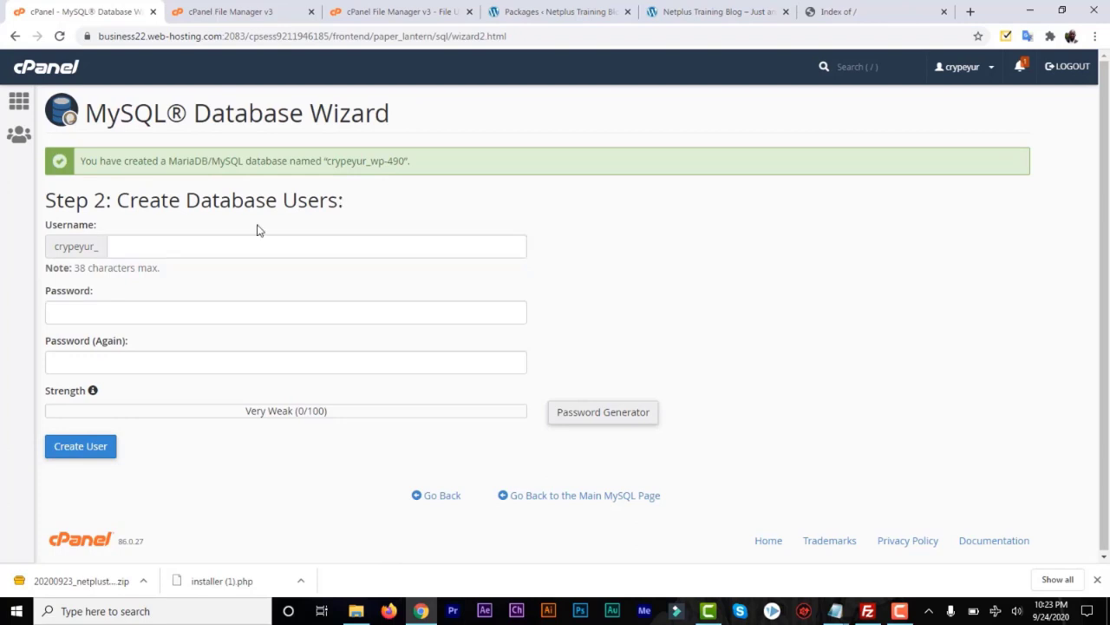
left_click(154, 248)
type("wp")
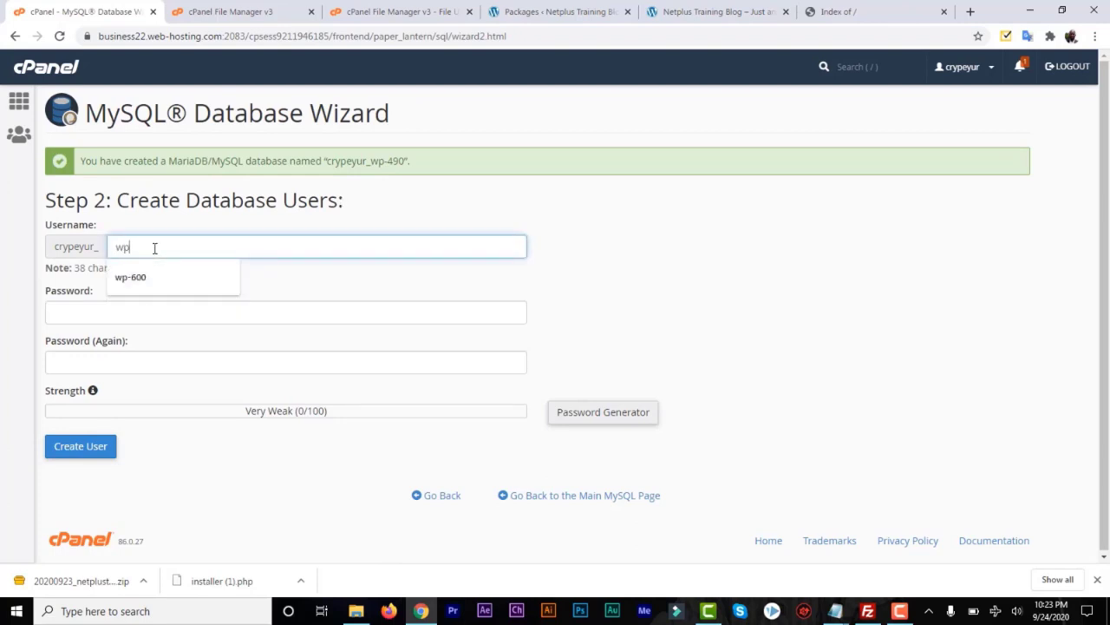
type("-490")
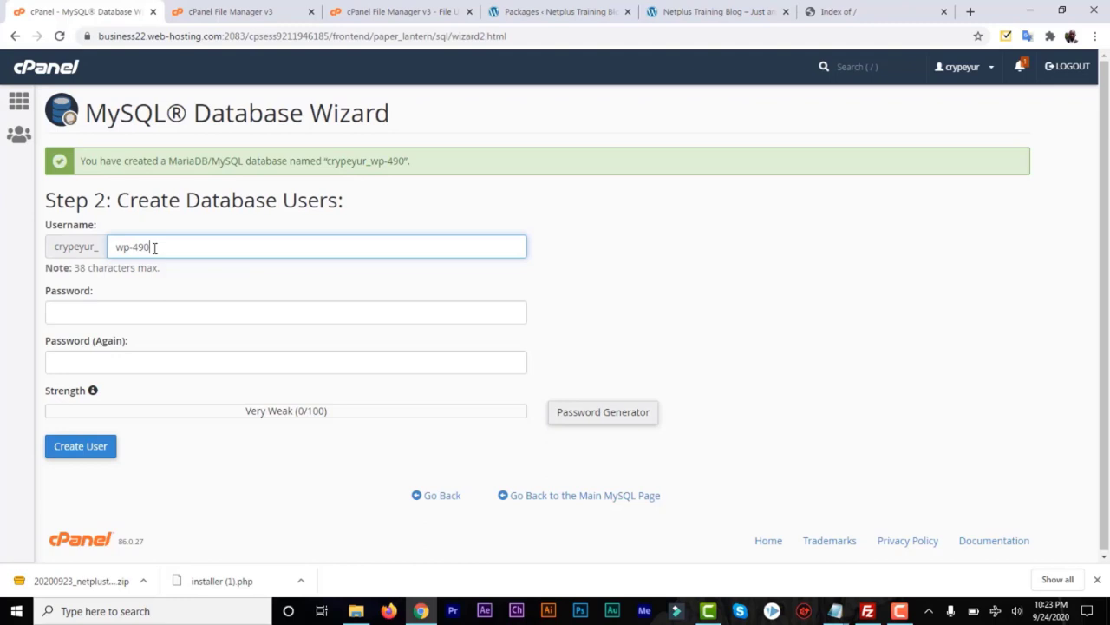
left_click(113, 313)
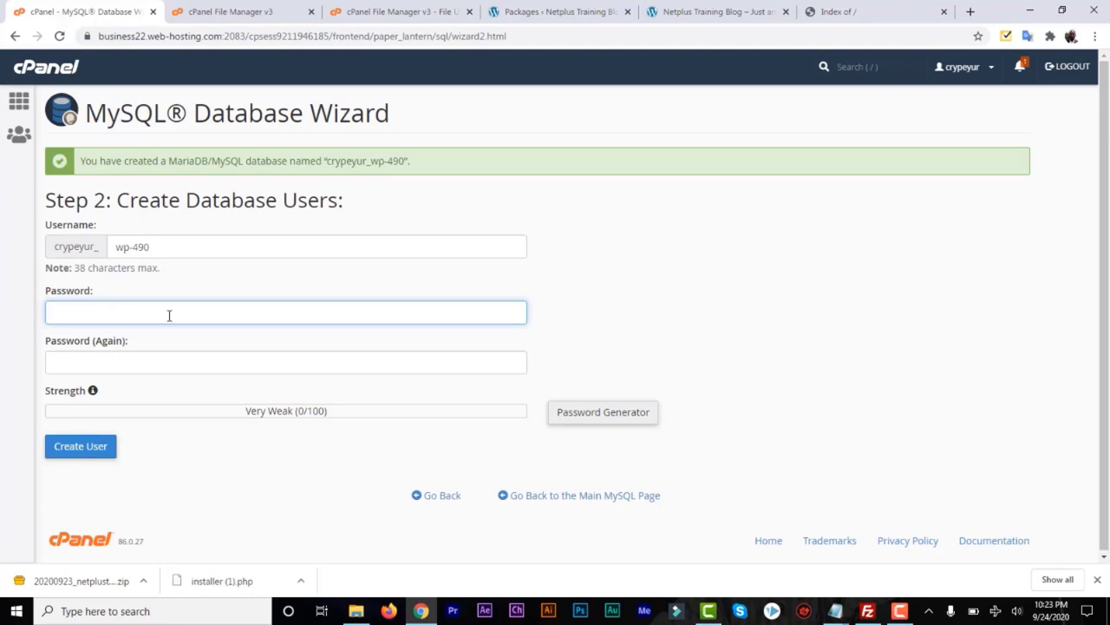
left_click(590, 414)
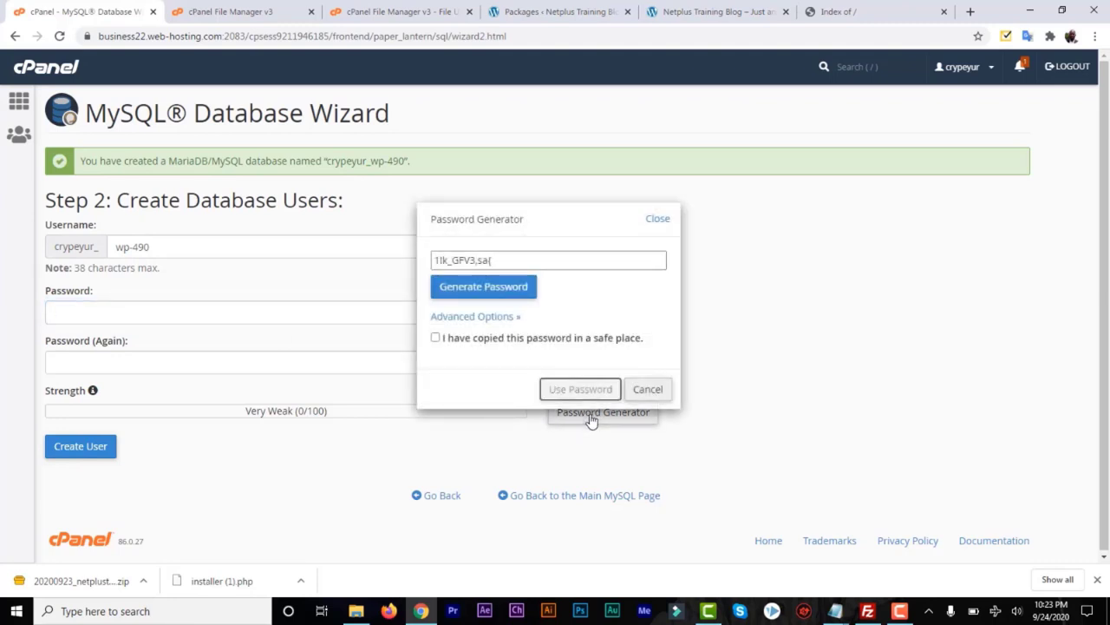
left_click(501, 260)
key("ctrl+a")
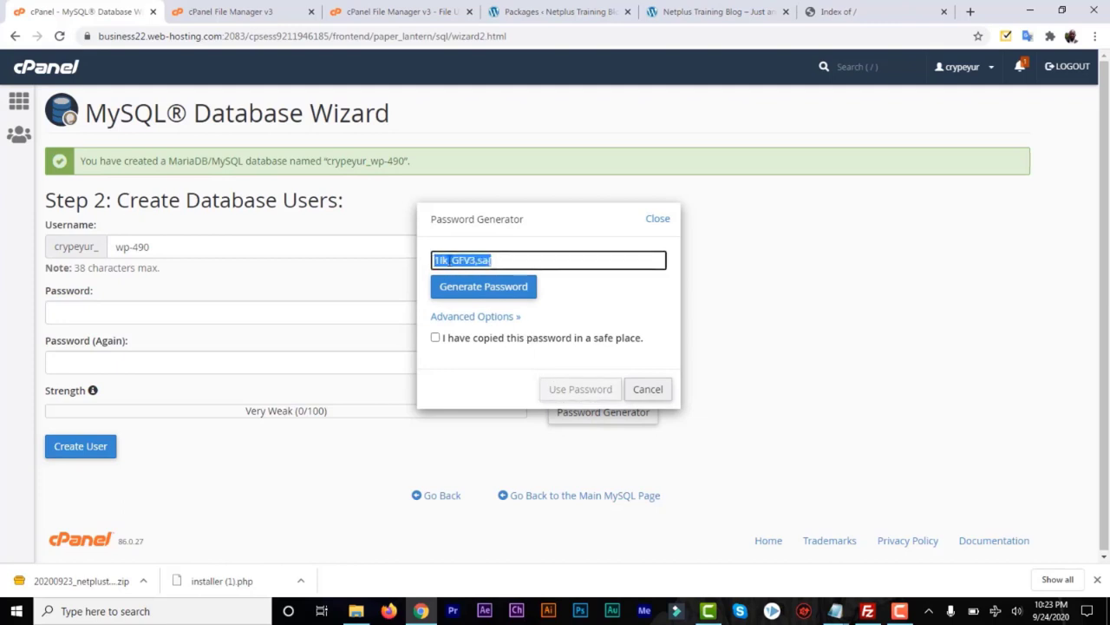
left_click(436, 337)
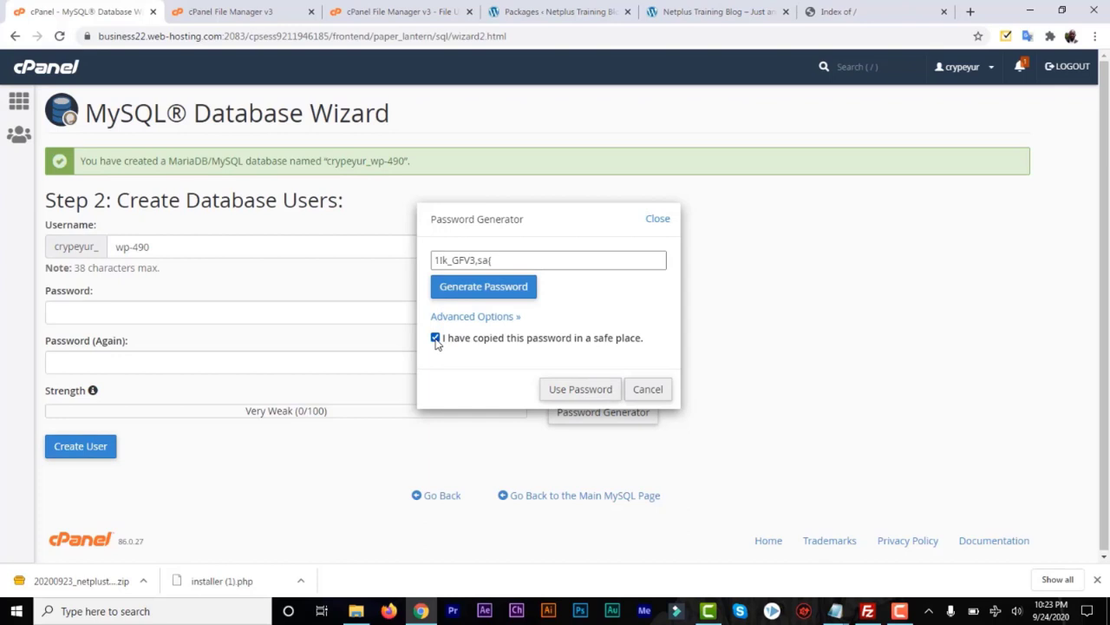
left_click(577, 389)
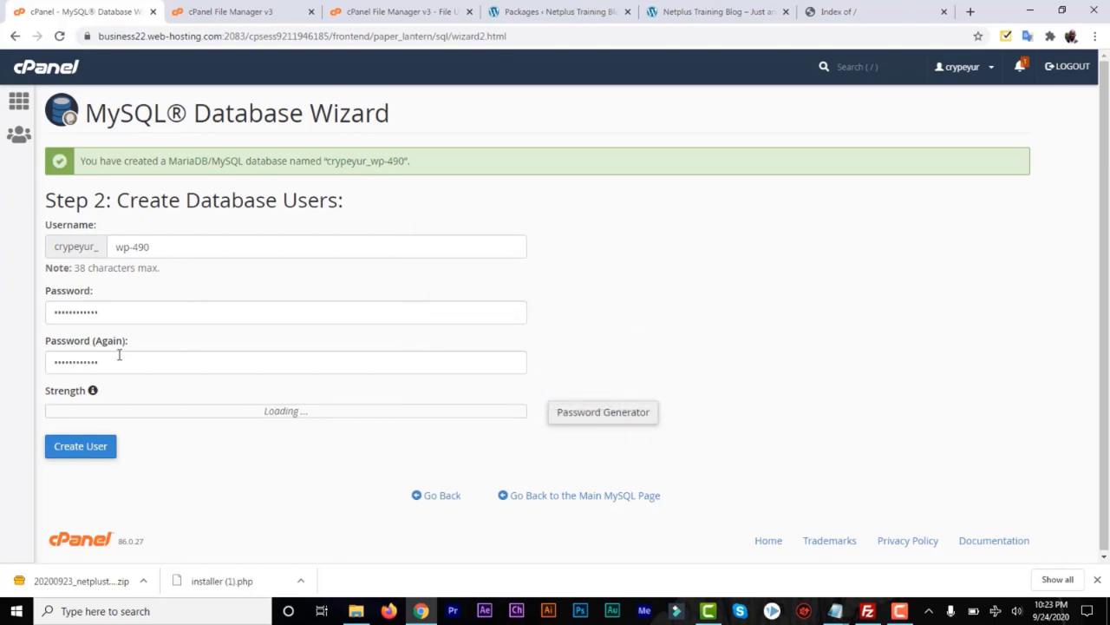
left_click(95, 448)
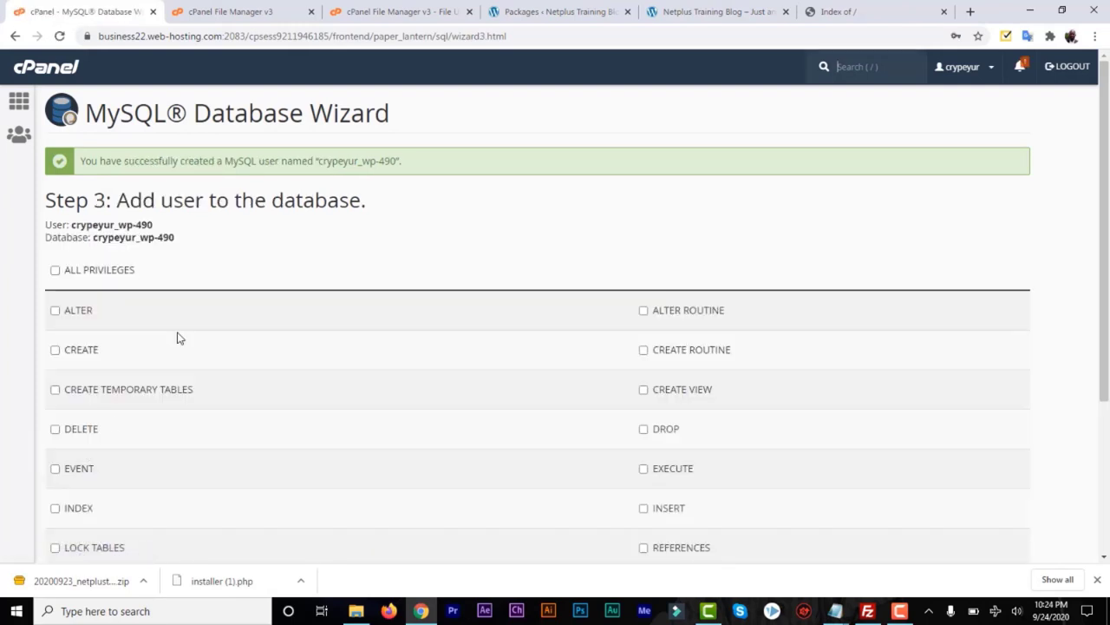
Grant user wp-490 ALL PRIVILEGES on the wp-490 database.
left_click(55, 270)
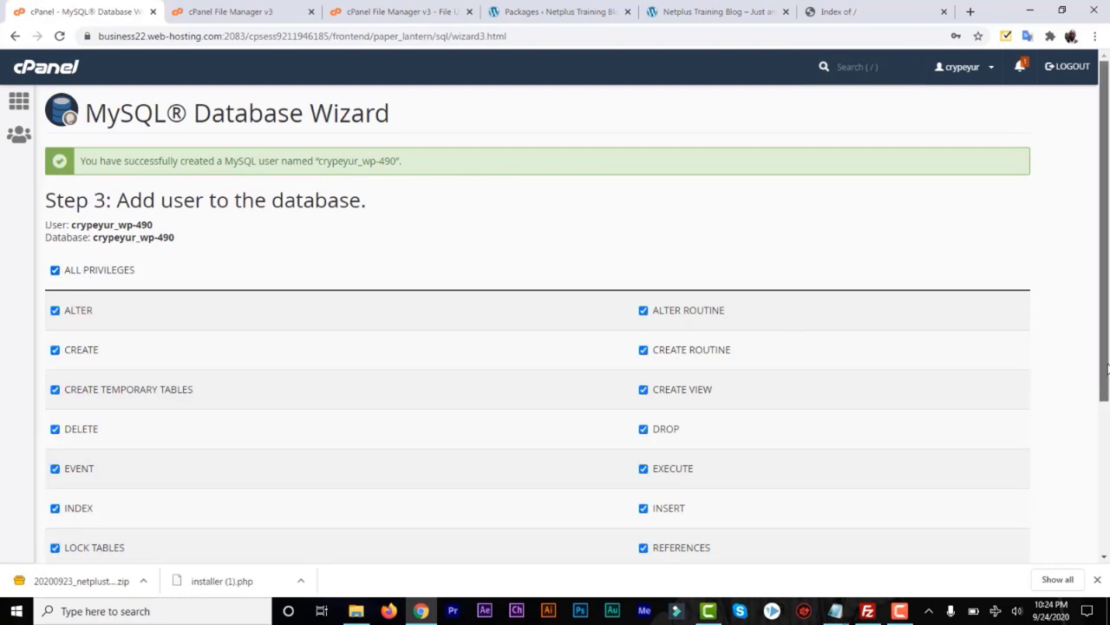
scroll(1106, 369, "down", 3)
left_click(74, 451)
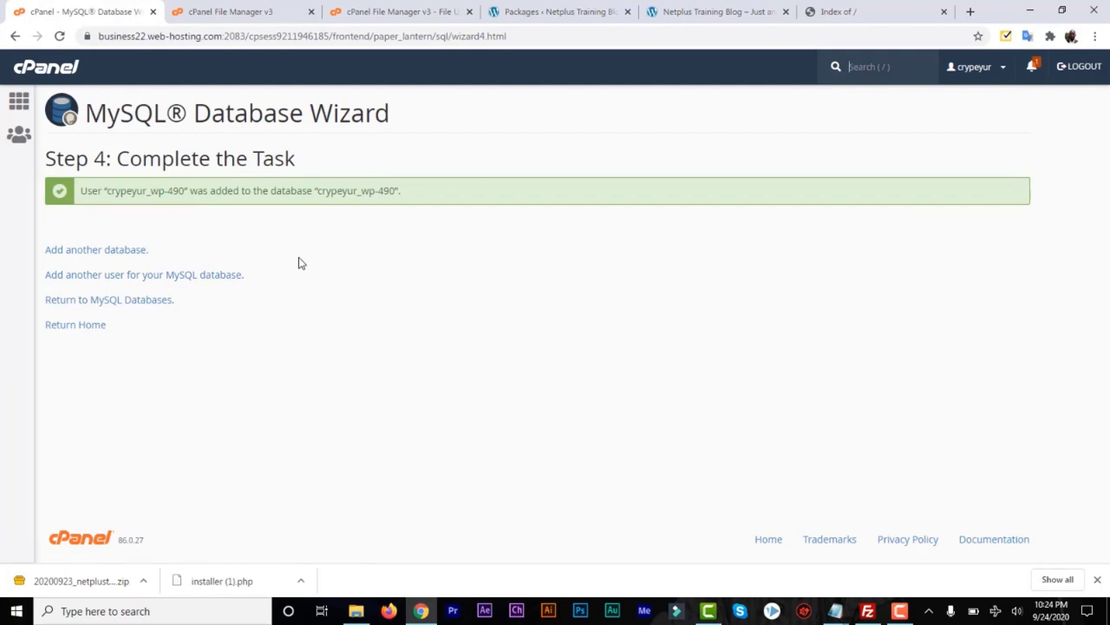
Select the user and database names in the success message and return to the Index of / listing.
left_click_drag(187, 191, 152, 193)
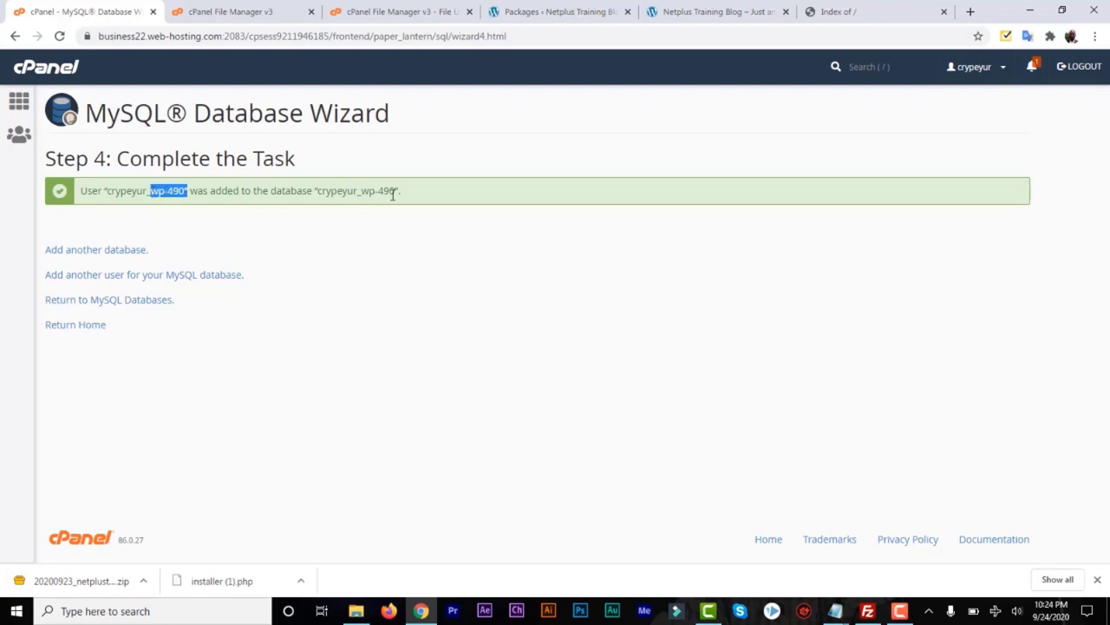
mouse_move(397, 190)
left_mouse_down()
mouse_move(365, 193)
mouse_move(397, 191)
left_mouse_up()
left_click(846, 14)
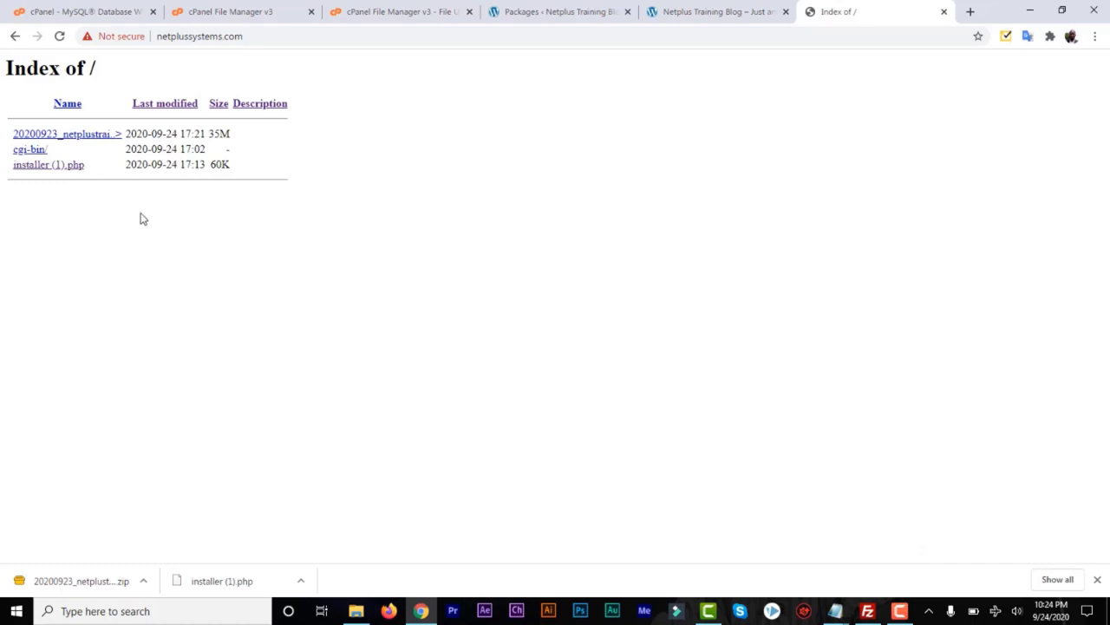
Launch installer (1).php, accept all terms and notices, and extract the archive.
left_click(59, 37)
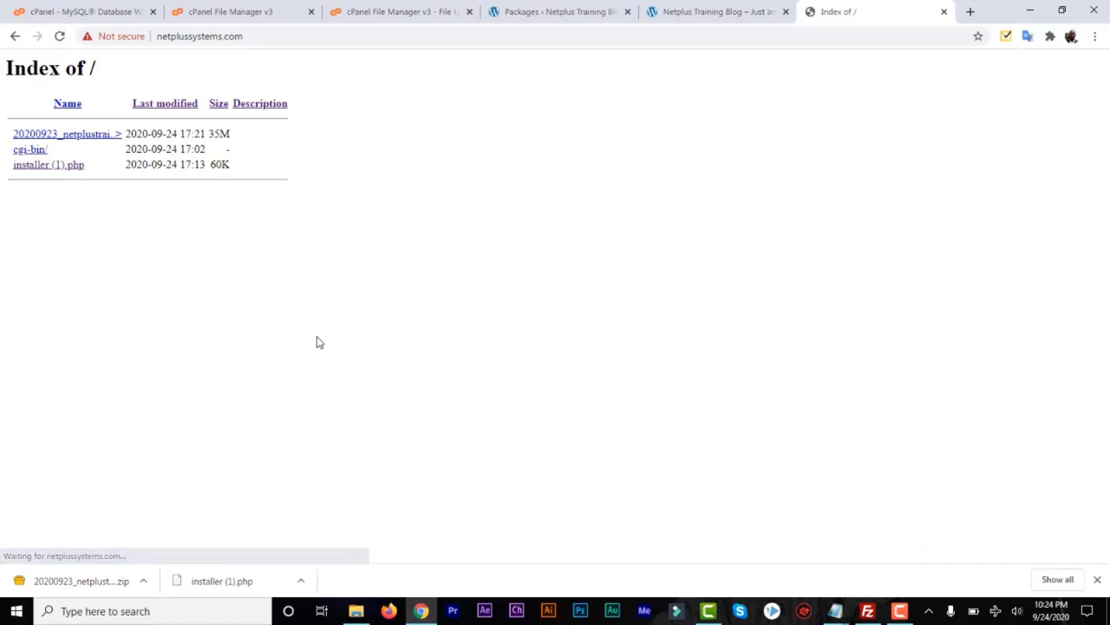
left_click(55, 168)
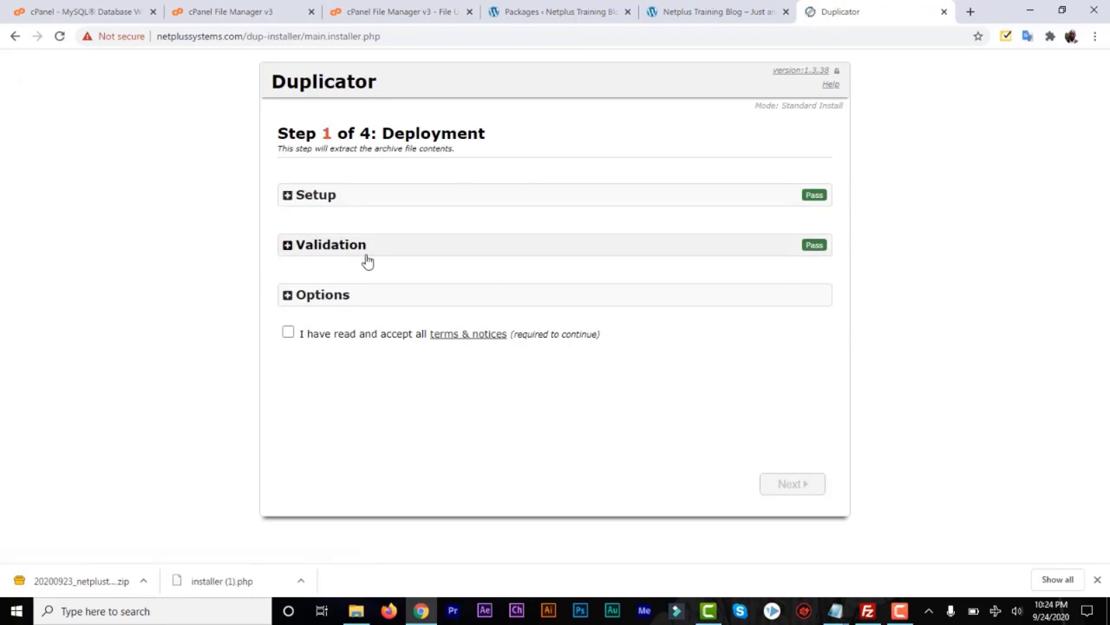
left_click(289, 335)
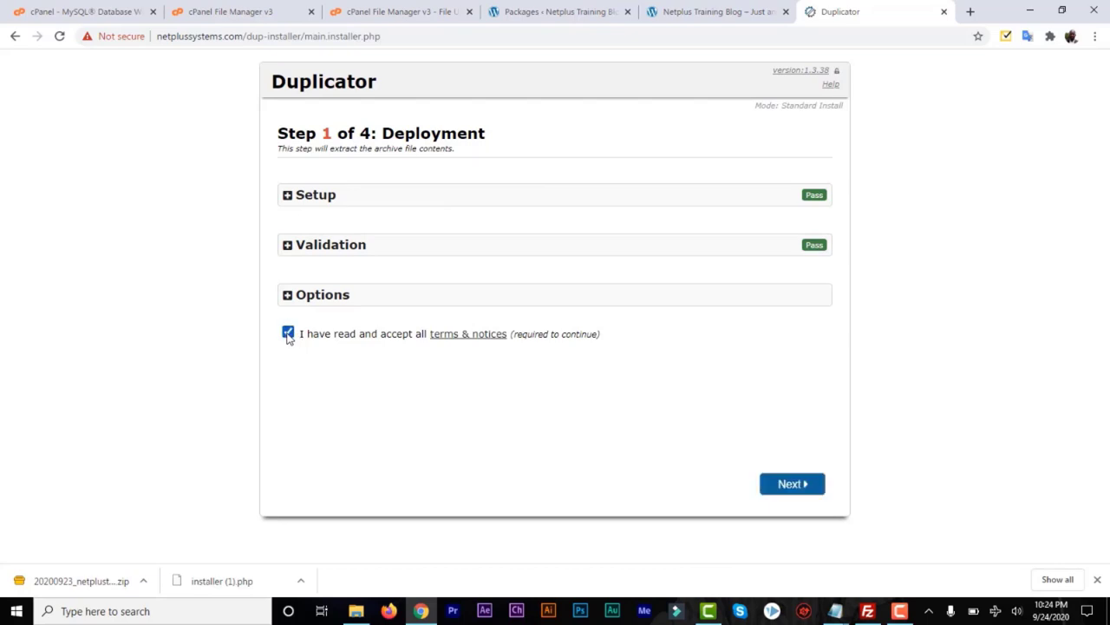
left_click(789, 486)
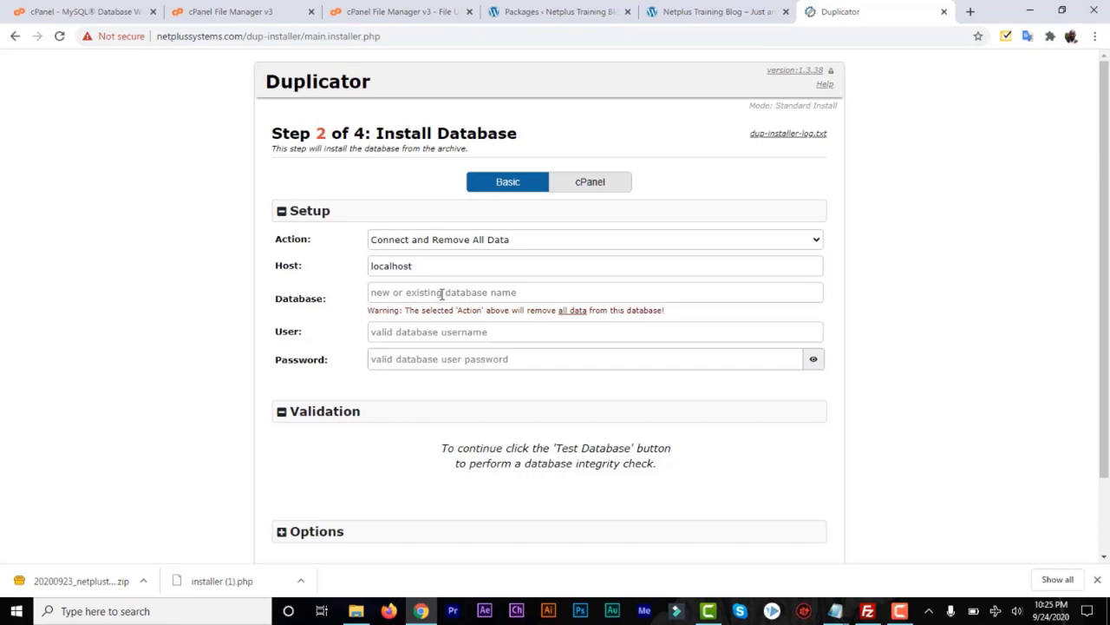
Copy the full prefixed name crypeyur_wp-490 and paste it as the installer's database name and user.
key("ctrl+1")
left_click_drag(184, 192, 111, 190)
key("ctrl+c")
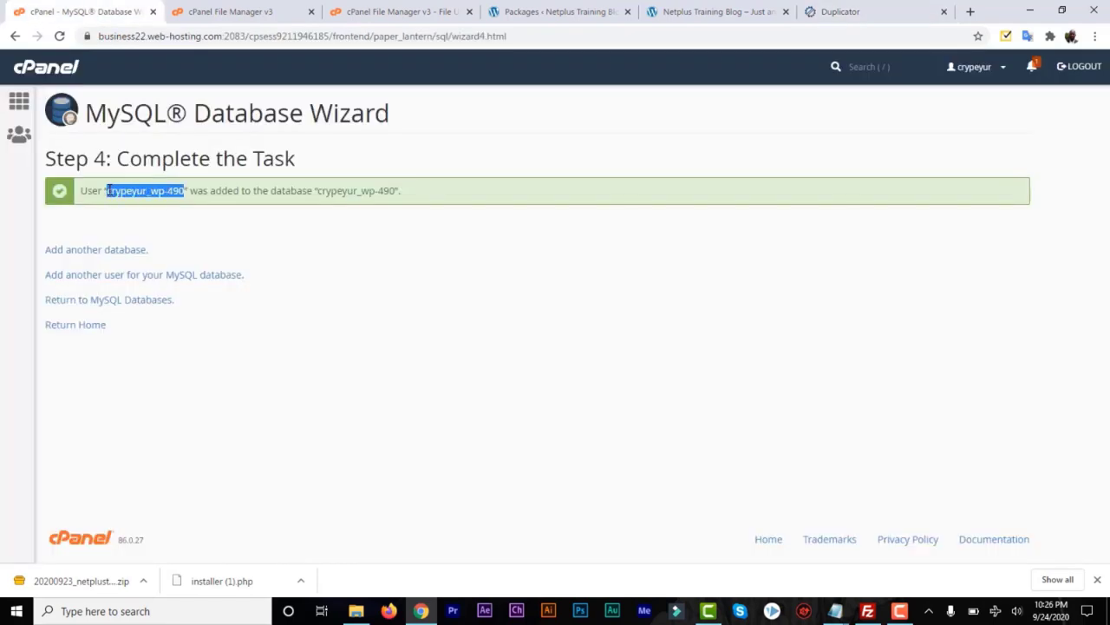
left_click(846, 15)
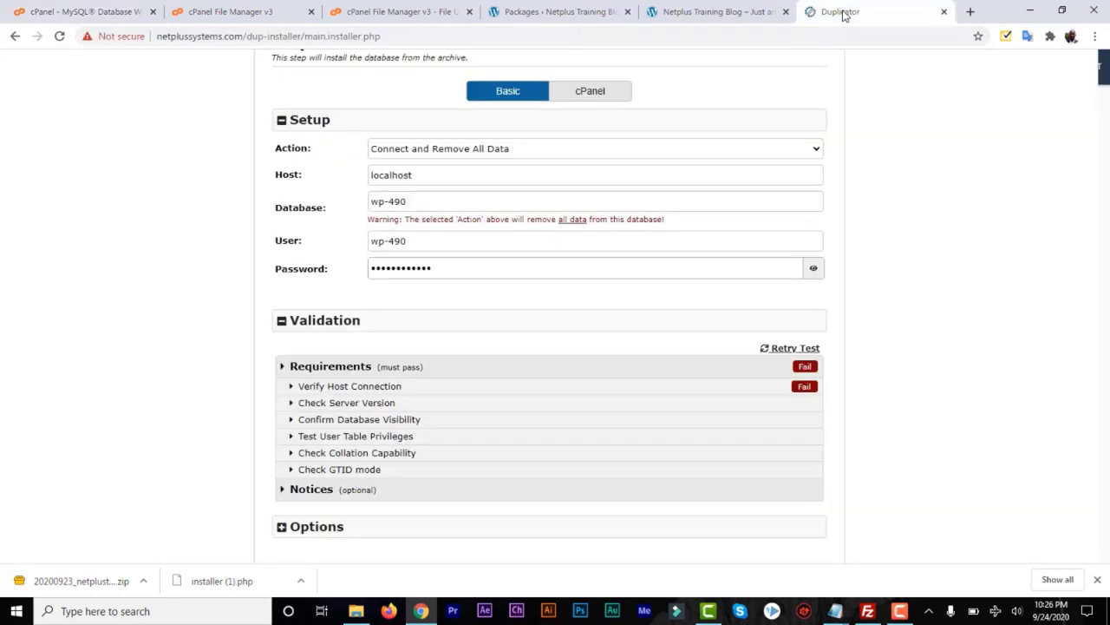
left_click_drag(415, 202, 342, 214)
key("ctrl+v")
left_click_drag(432, 244, 342, 247)
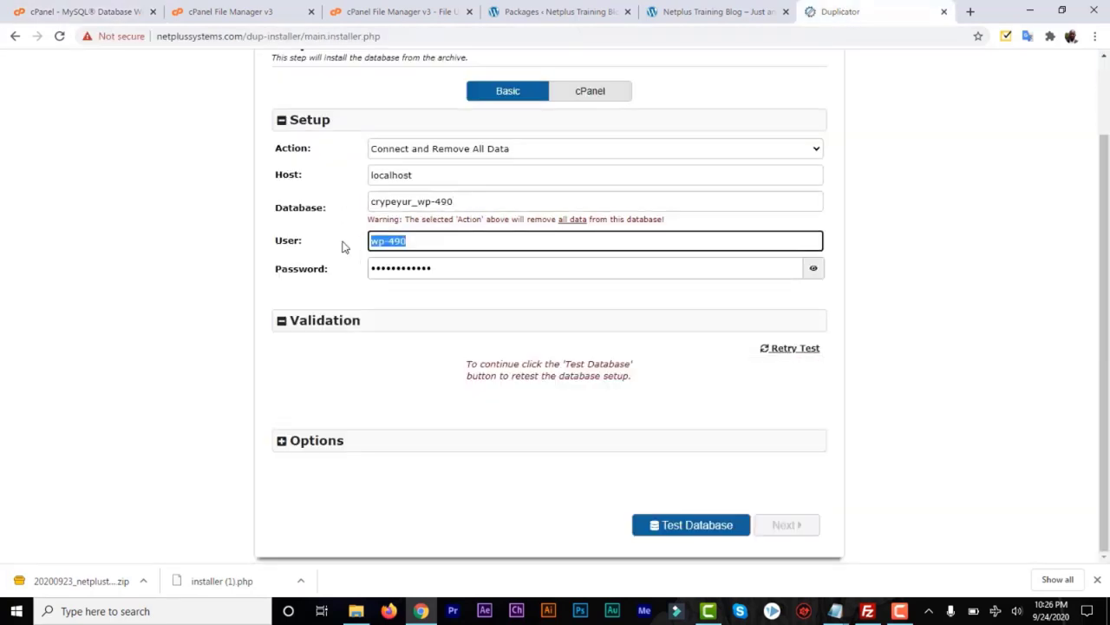
key("ctrl+v")
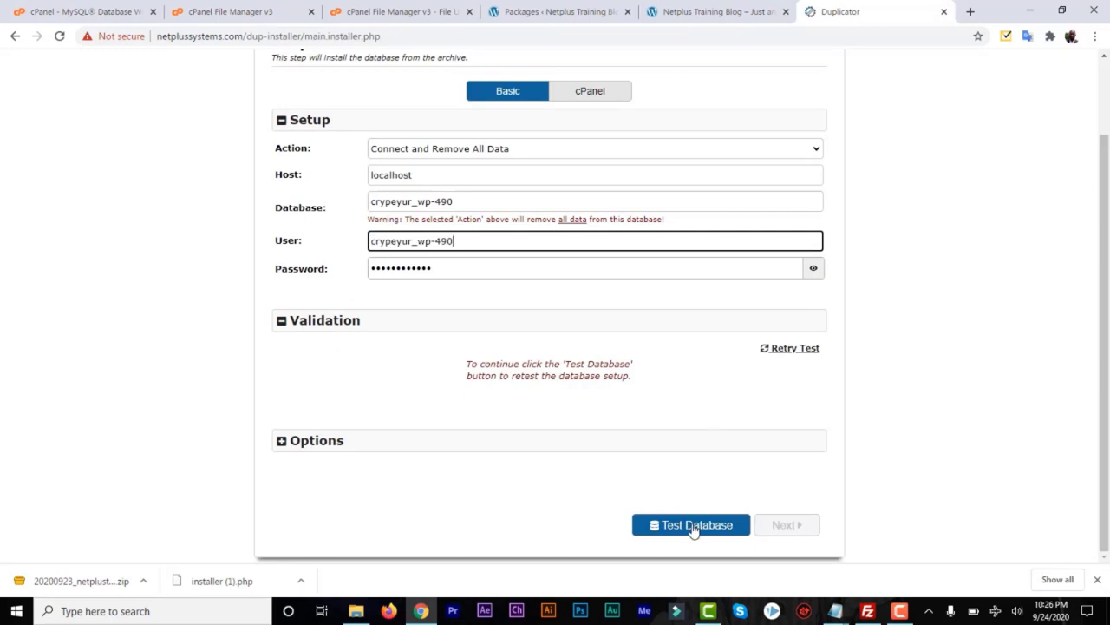
Test the database connection, then confirm and run the database install.
left_click(692, 526)
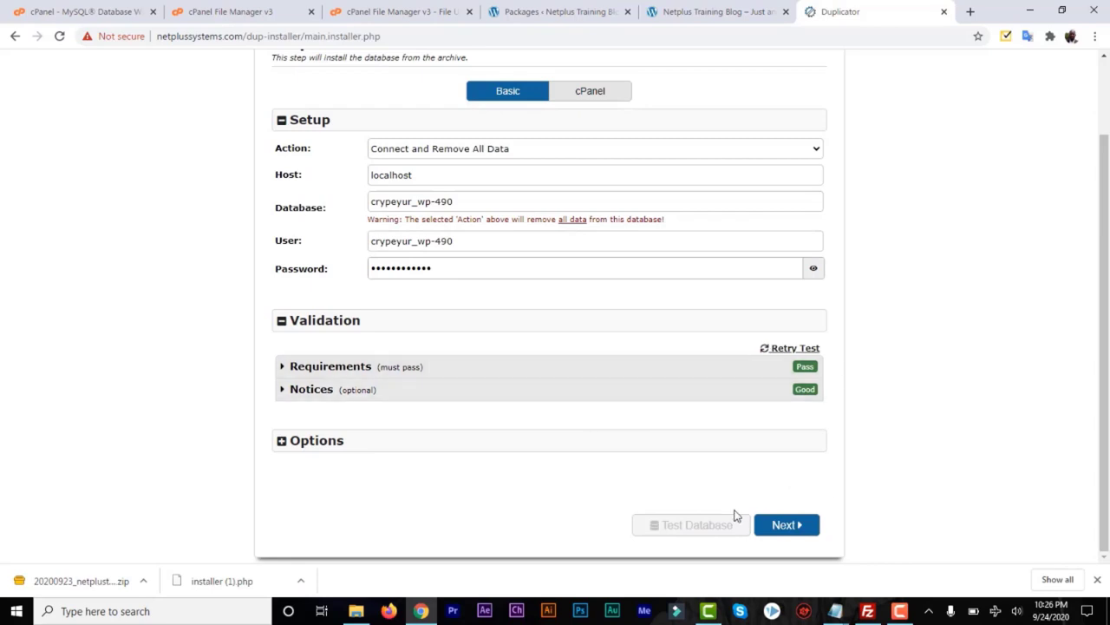
left_click(786, 526)
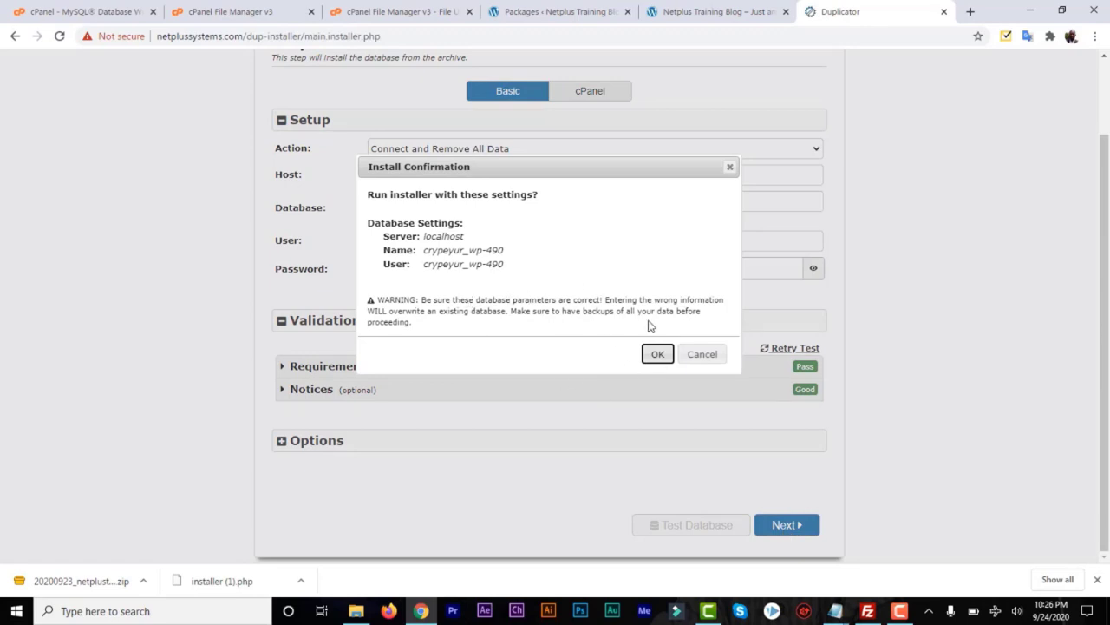
left_click(657, 354)
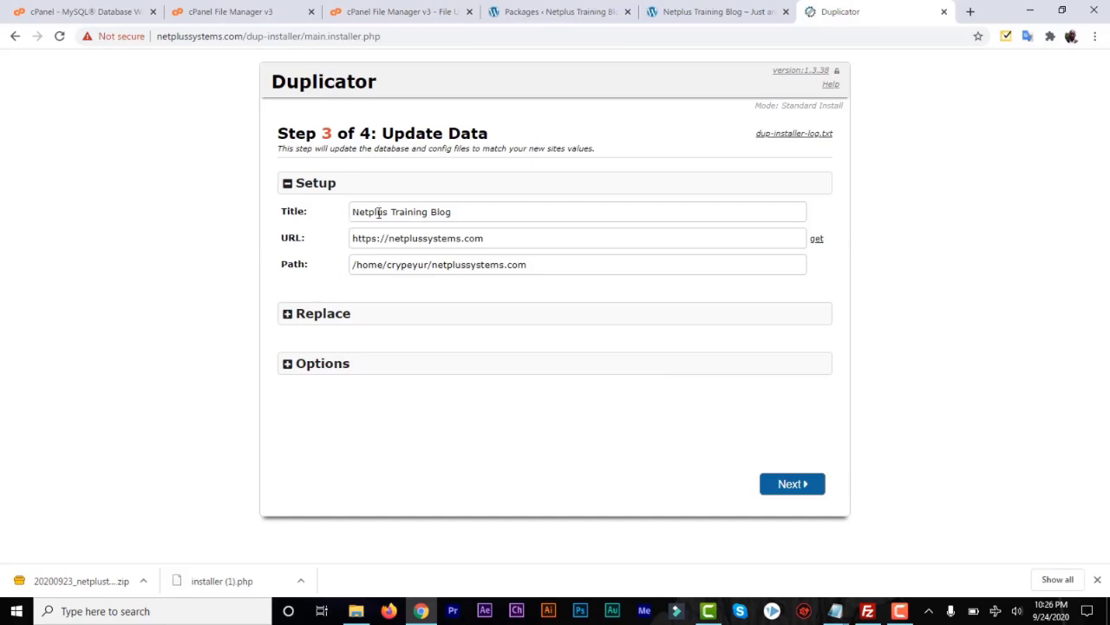
left_click(556, 14)
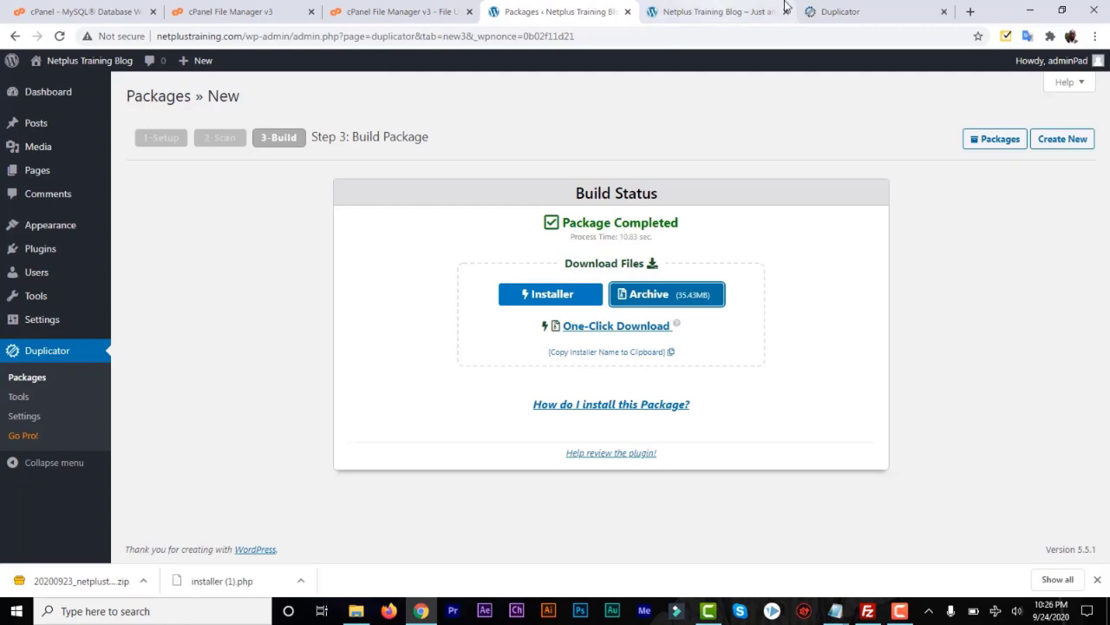
left_click(819, 12)
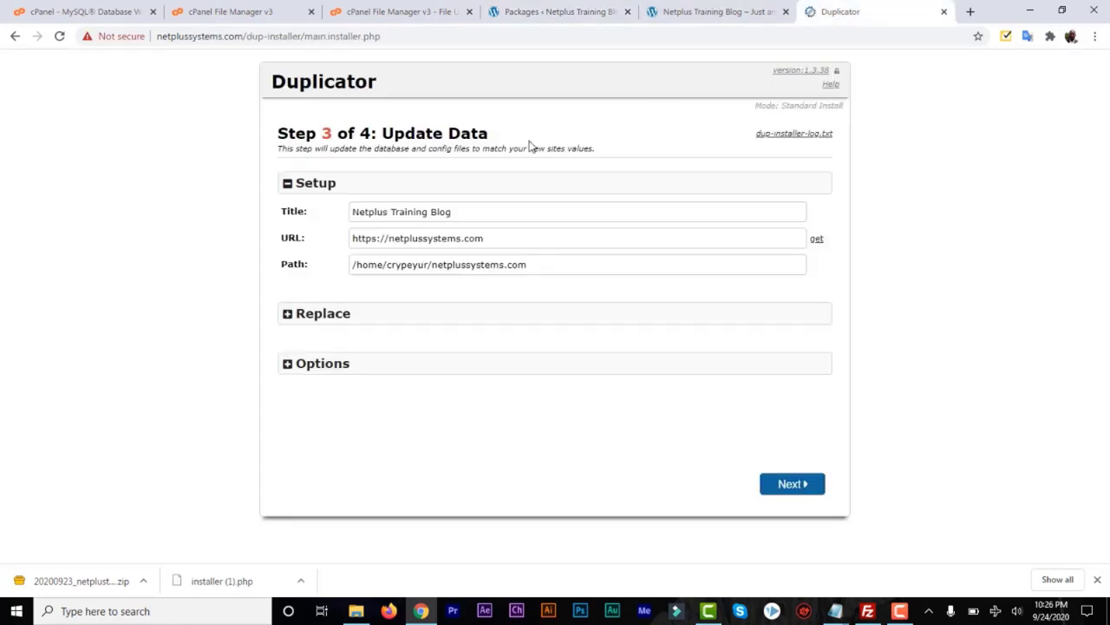
left_click_drag(491, 242, 363, 240)
left_click(486, 232)
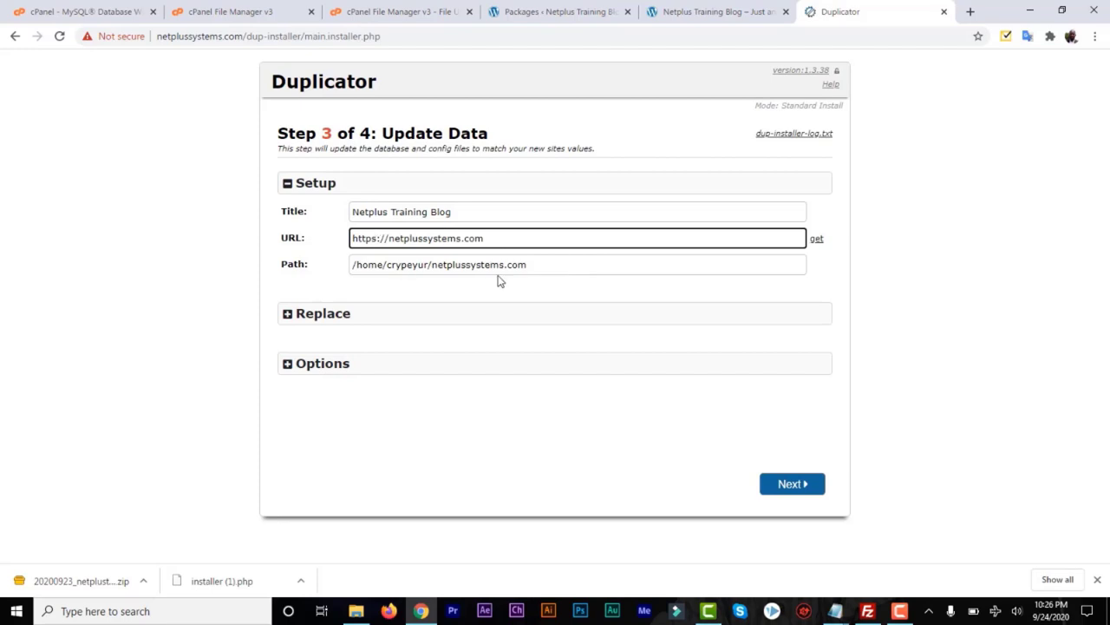
left_click(788, 487)
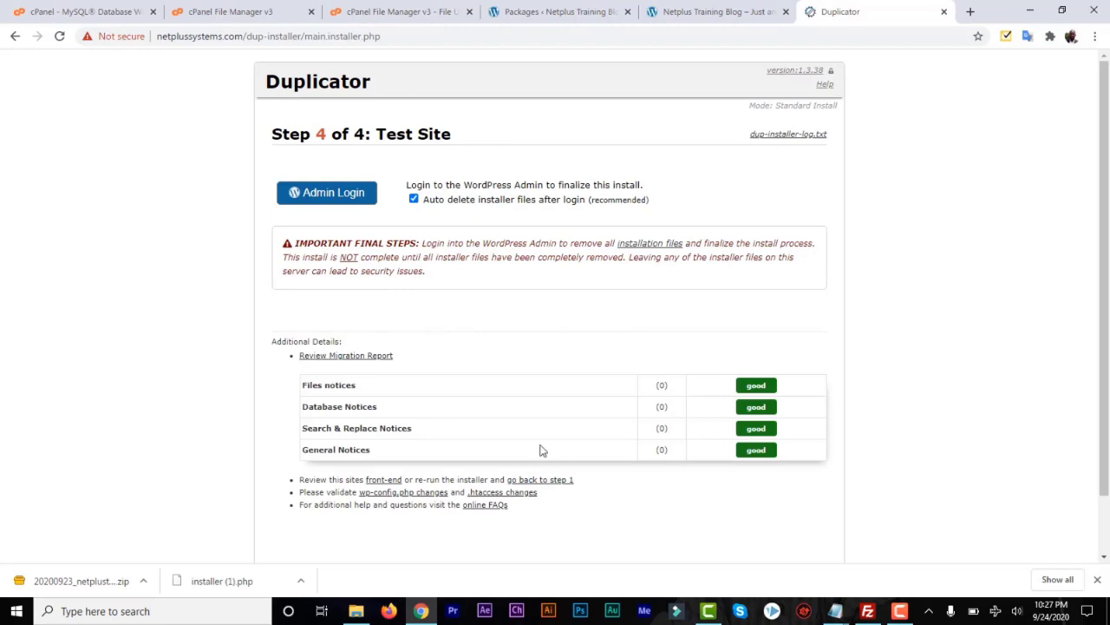
Use Admin Login, with auto delete installer files on, to open the new site's WordPress login.
left_click(335, 199)
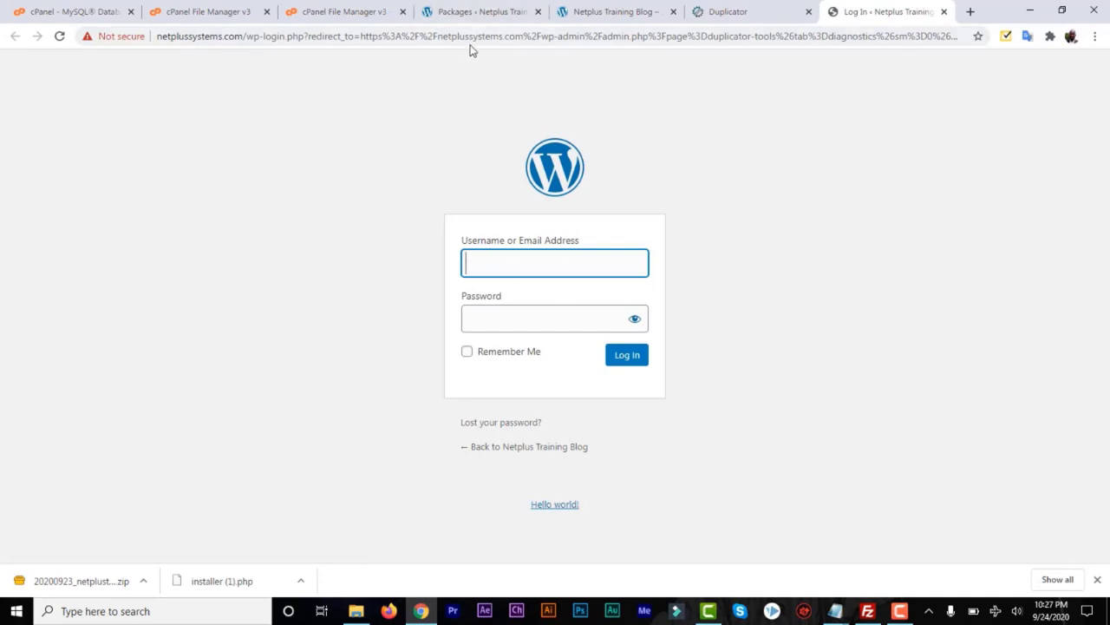
Look up the saved admin login credentials in the notes, then return to the login page.
left_click(474, 13)
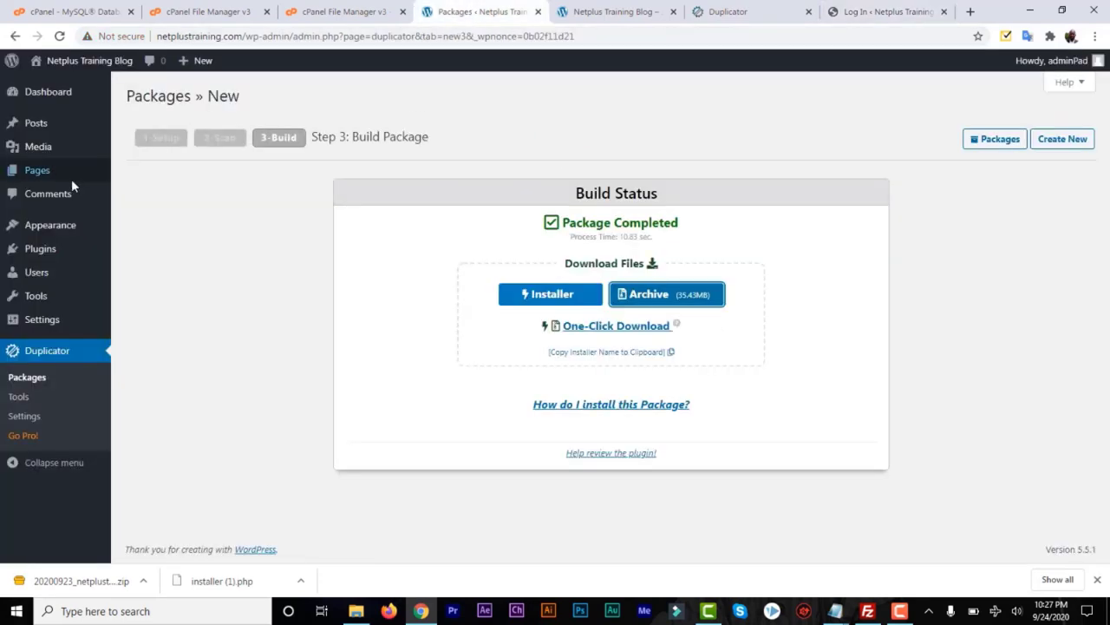
left_click(893, 16)
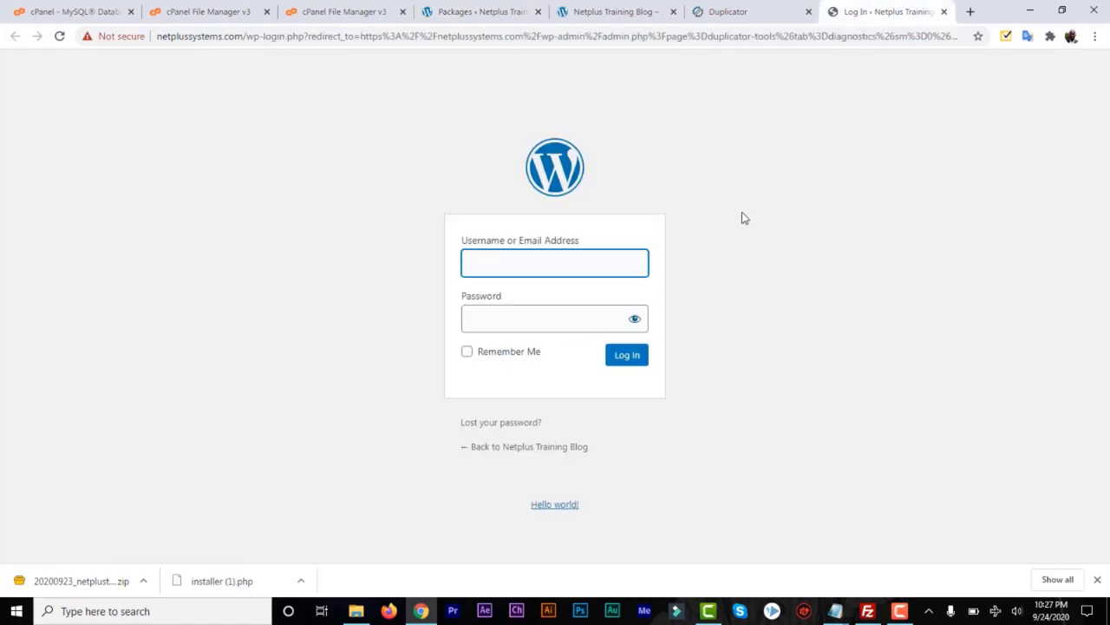
mouse_move(837, 616)
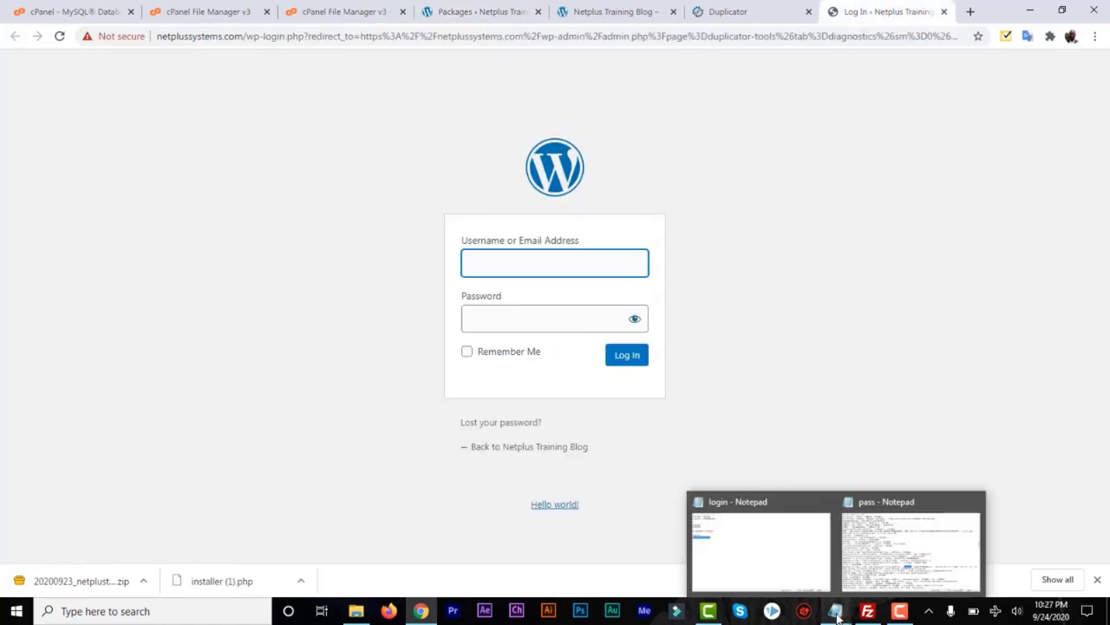
left_click(797, 563)
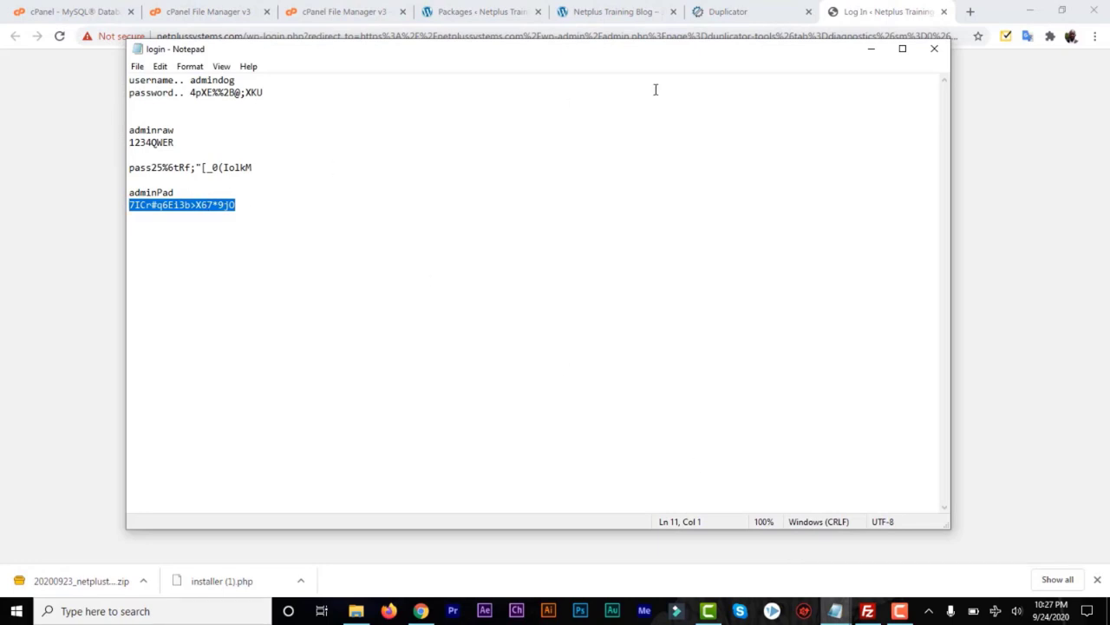
left_click(871, 49)
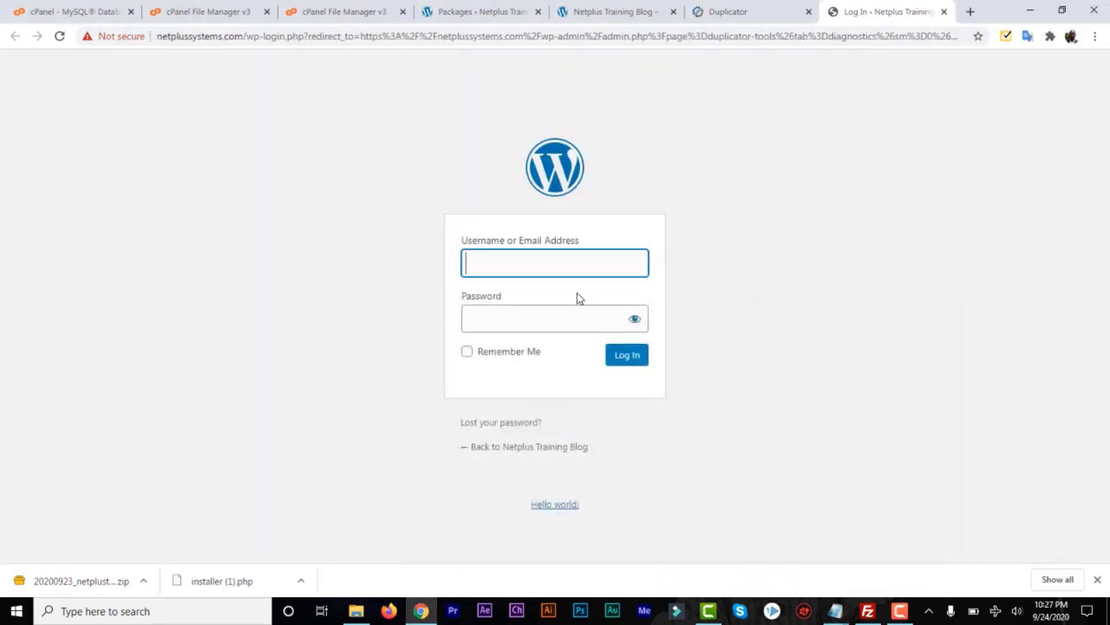
Log in to WordPress admin with the admin username and the pasted account password.
left_click(494, 269)
type("admin")
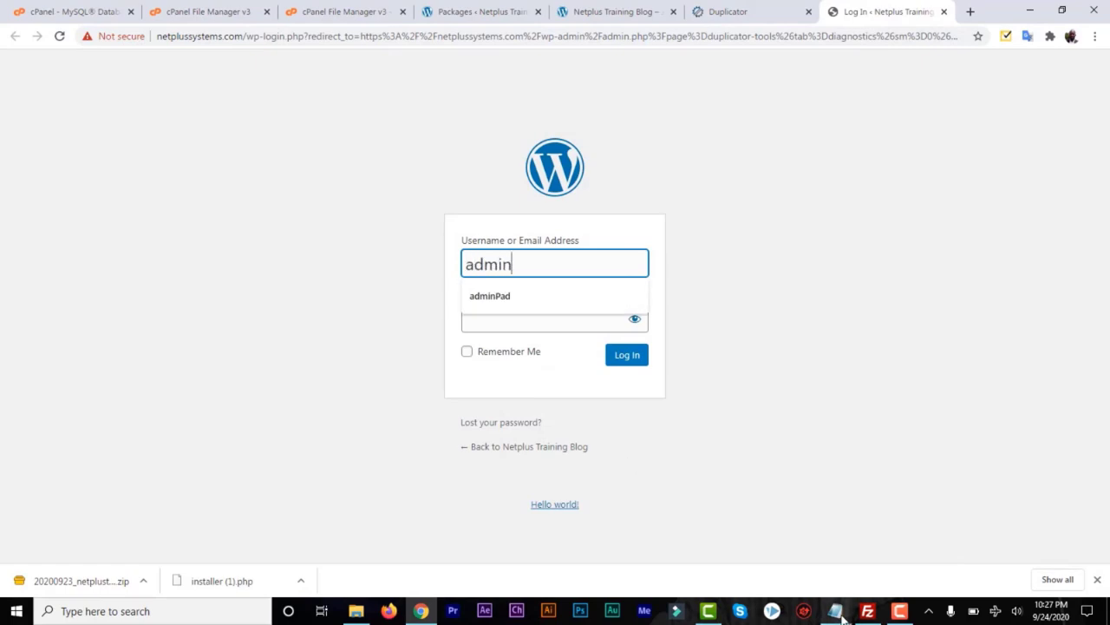
mouse_move(842, 616)
mouse_move(759, 553)
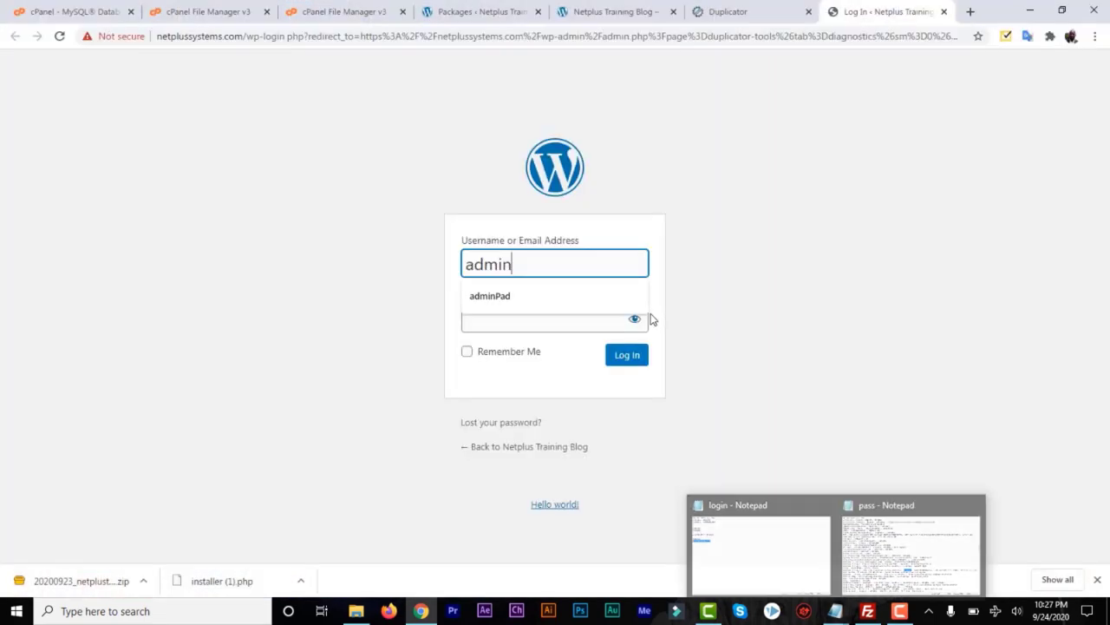
key("ctrl+a")
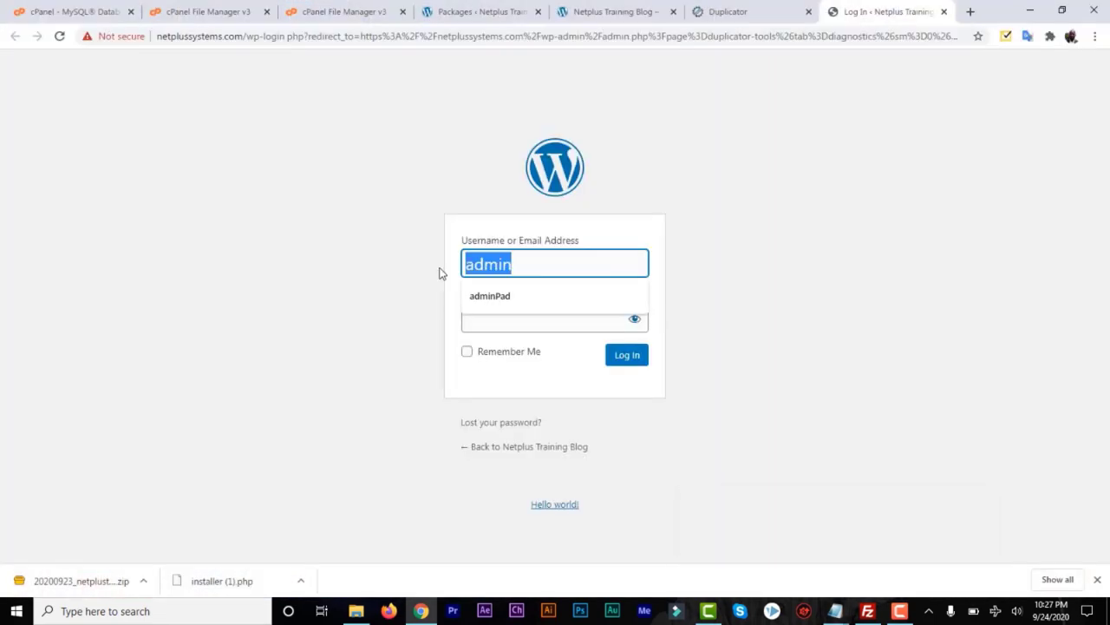
key("BackSpace")
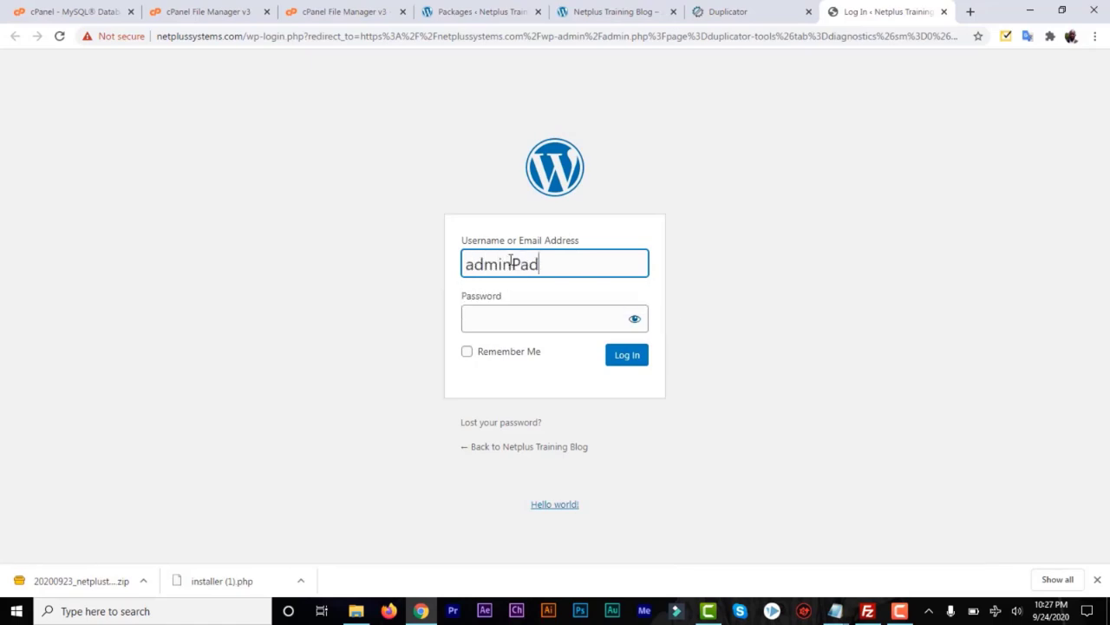
left_click(510, 319)
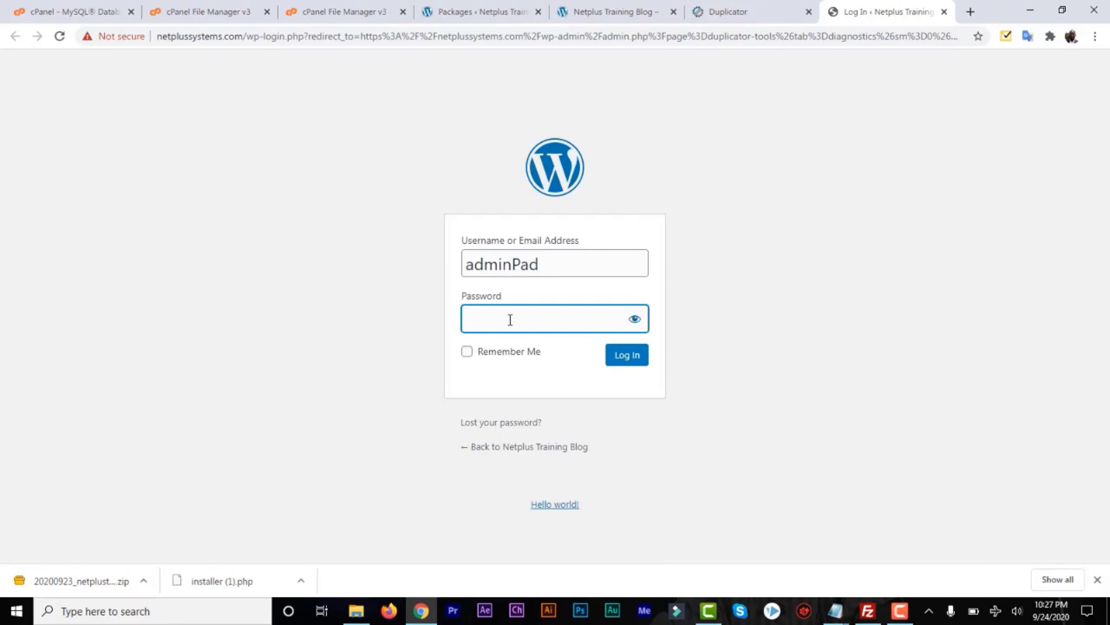
key("ctrl+v")
left_click(627, 355)
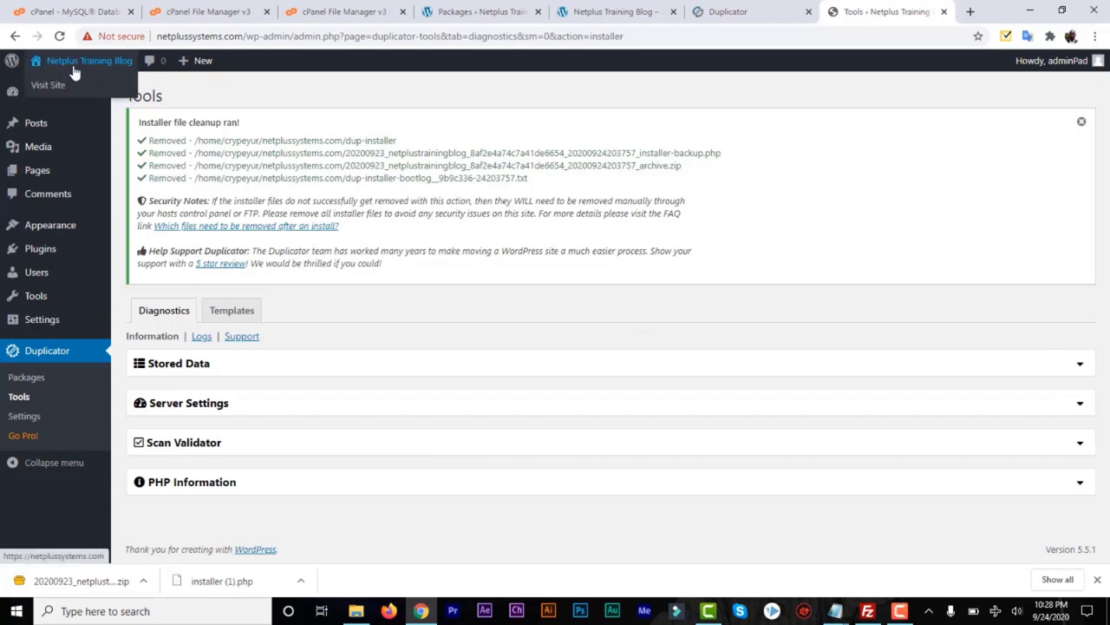
Open the new netplussystems.com front page in a new tab via the admin-bar Visit Site link.
left_click(618, 11)
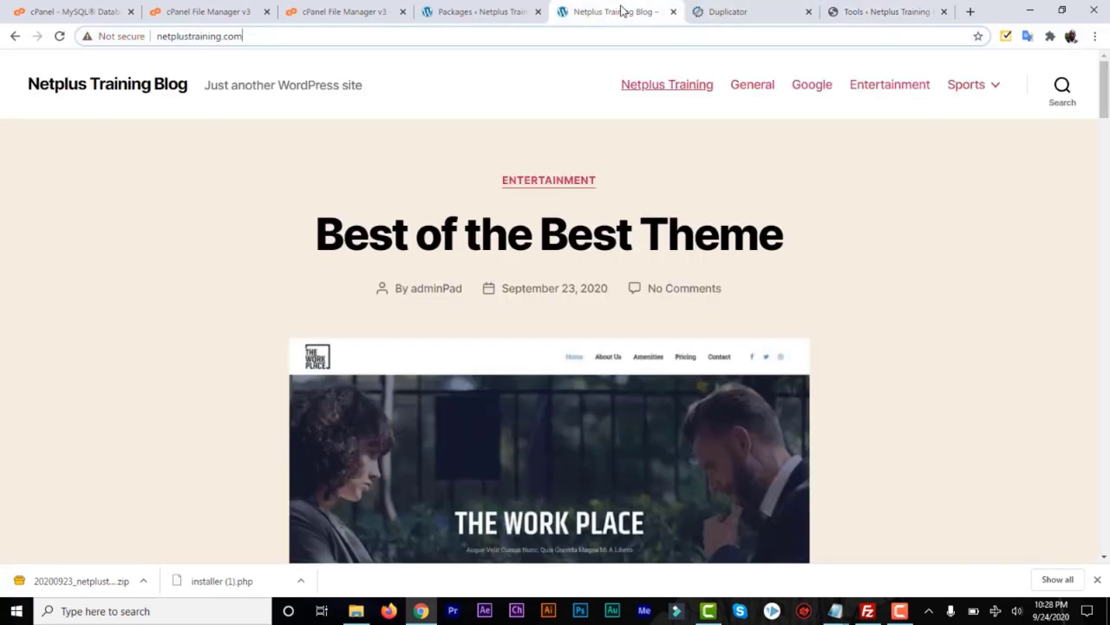
left_click(864, 14)
mouse_move(80, 68)
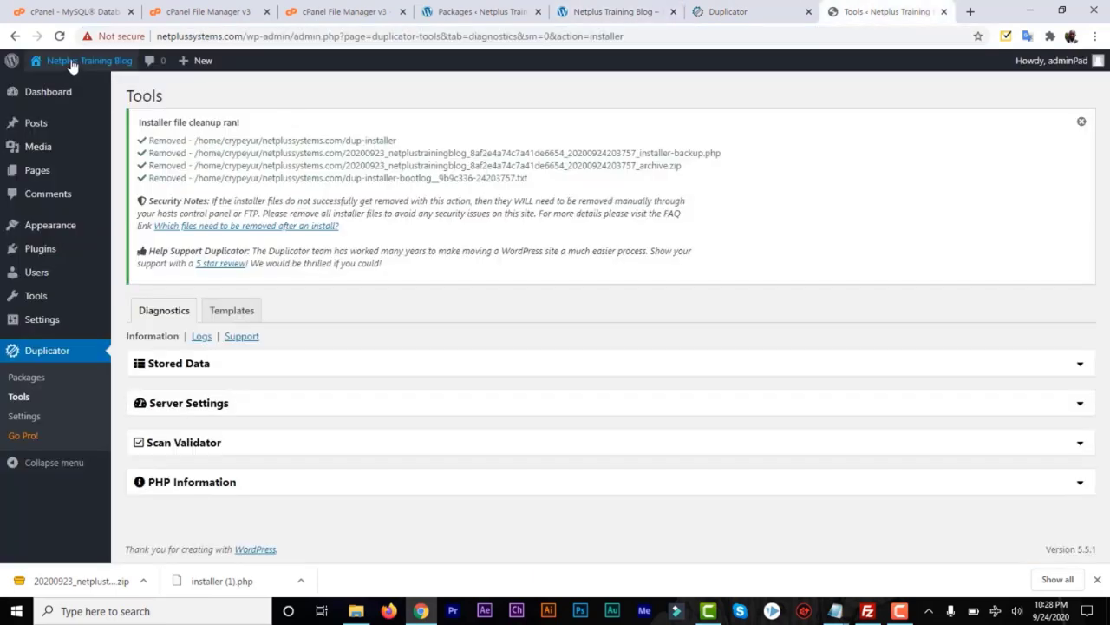
right_click(57, 92)
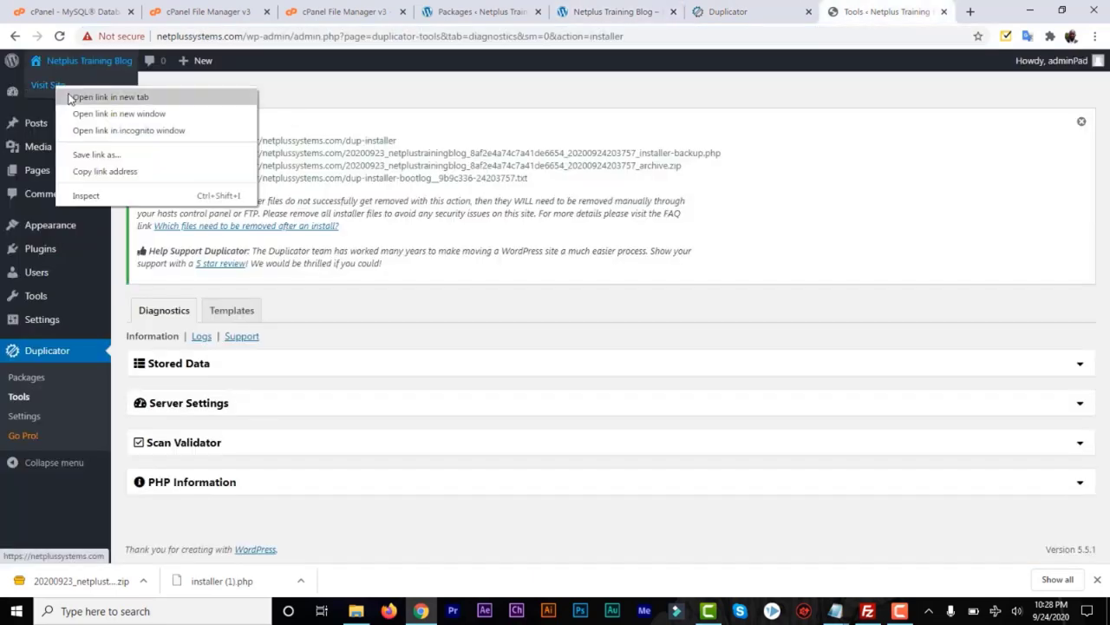
left_click(70, 96)
left_click(857, 16)
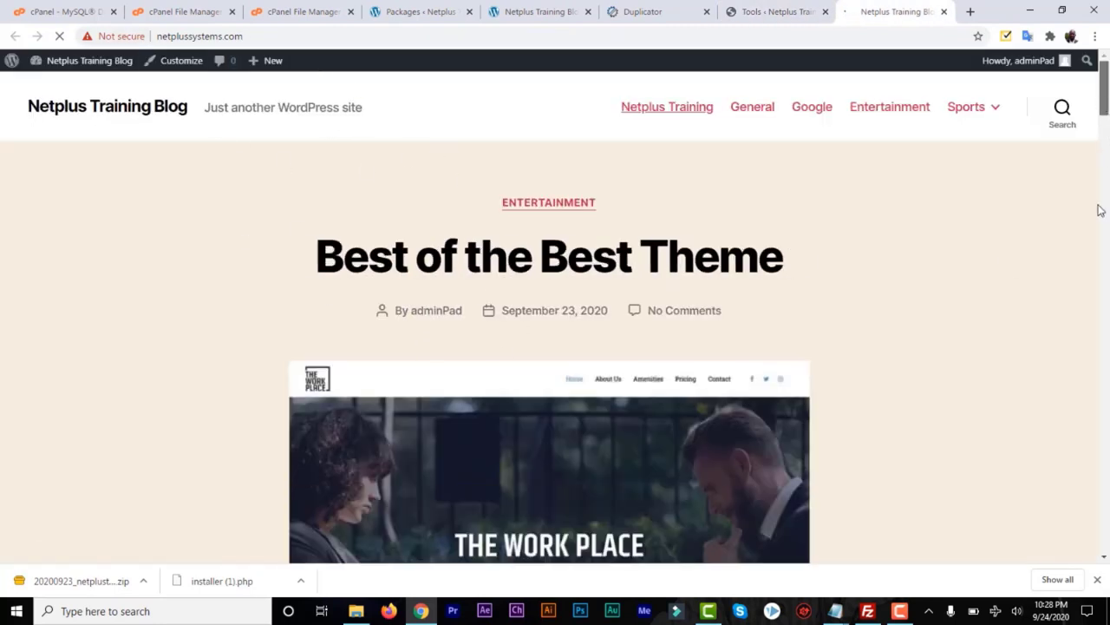
Scroll the new front page, then check the original netplustraining.com tab's address for comparison.
left_click(1101, 252)
left_click_drag(1101, 252, 1101, 127)
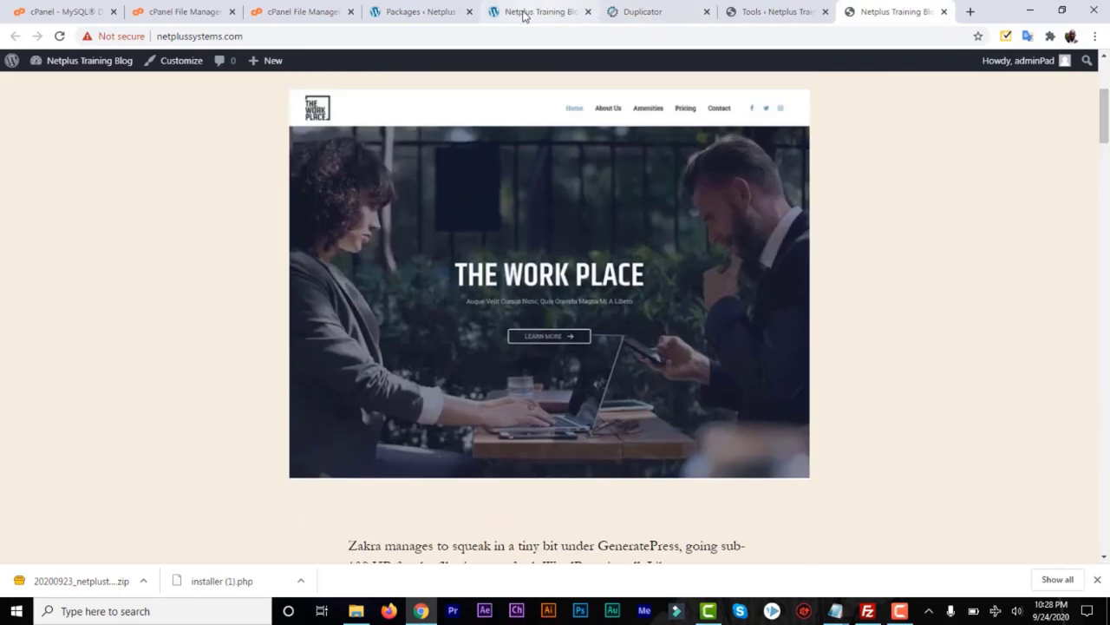
left_click(523, 11)
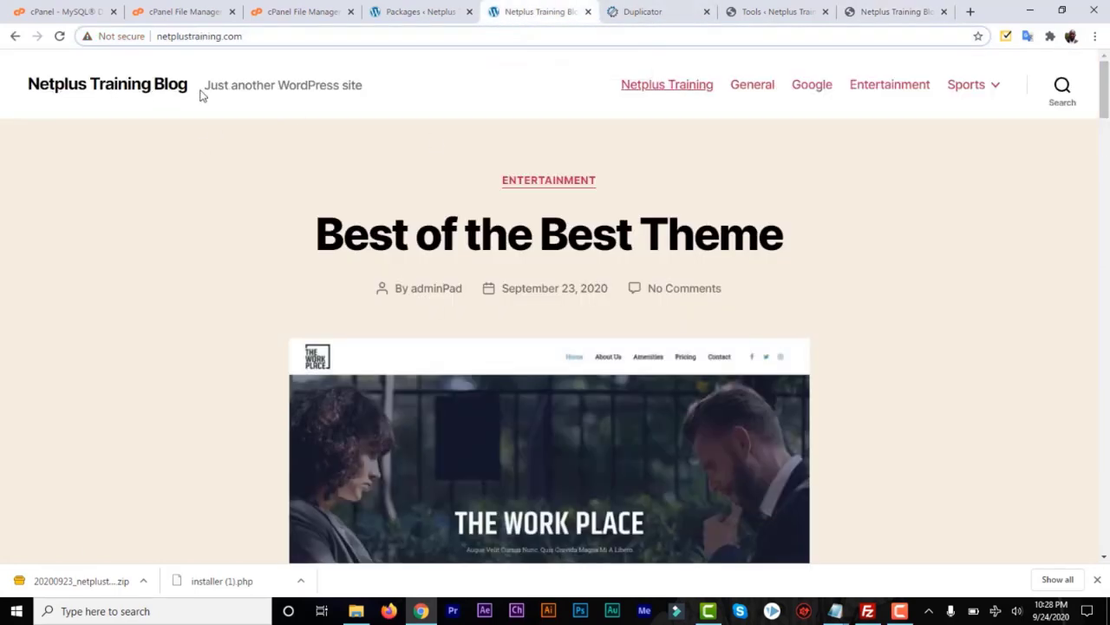
left_click_drag(236, 38, 146, 38)
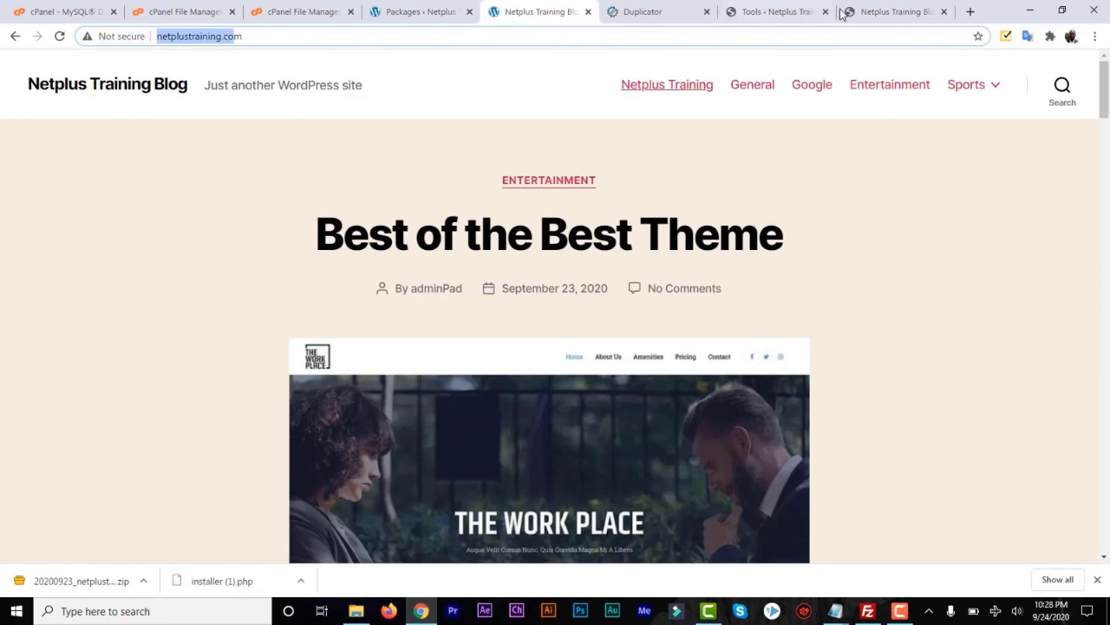
Back on the new site, confirm the netplussystems.com address and scroll through its Netplus Training Blog posts.
left_click(885, 12)
mouse_move(252, 57)
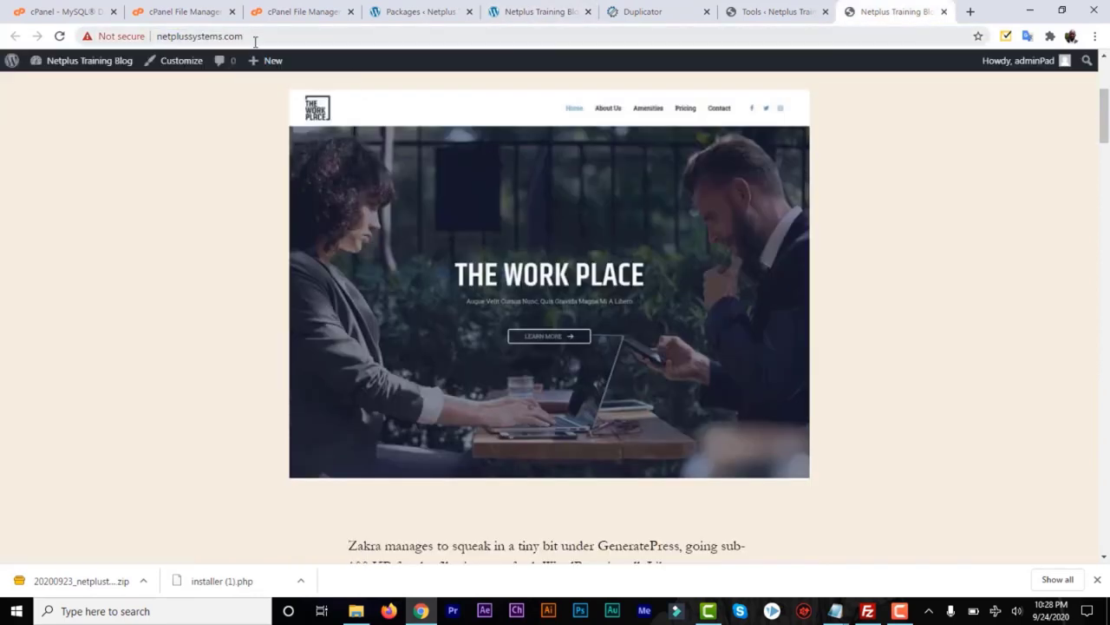
left_click(255, 38)
left_click(210, 38)
left_click_drag(1104, 122, 1108, 543)
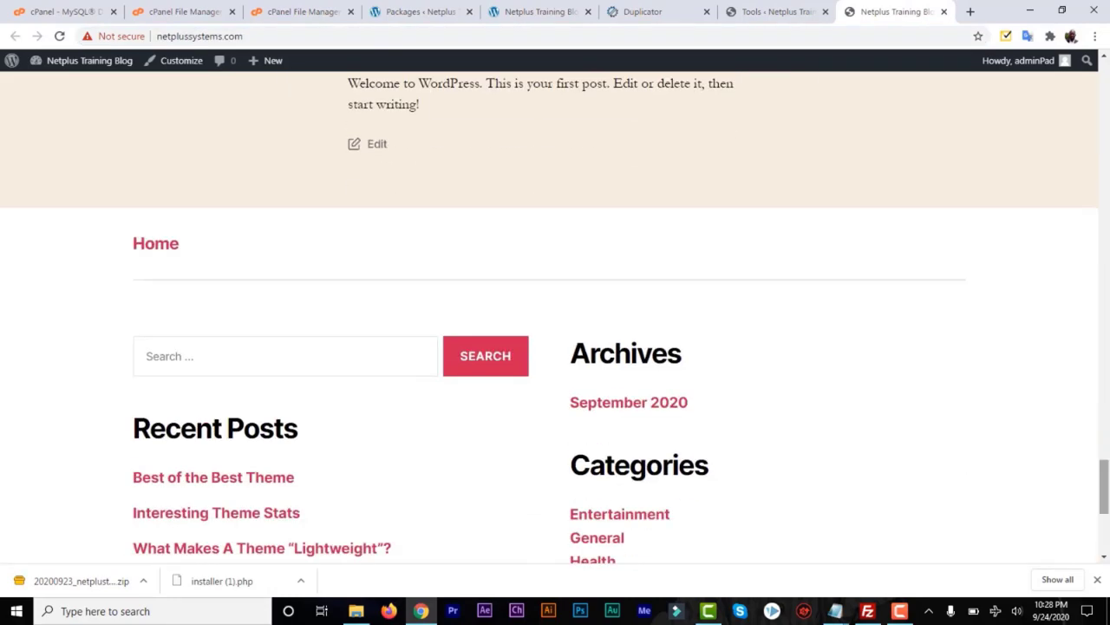
left_click_drag(1105, 498, 1107, 87)
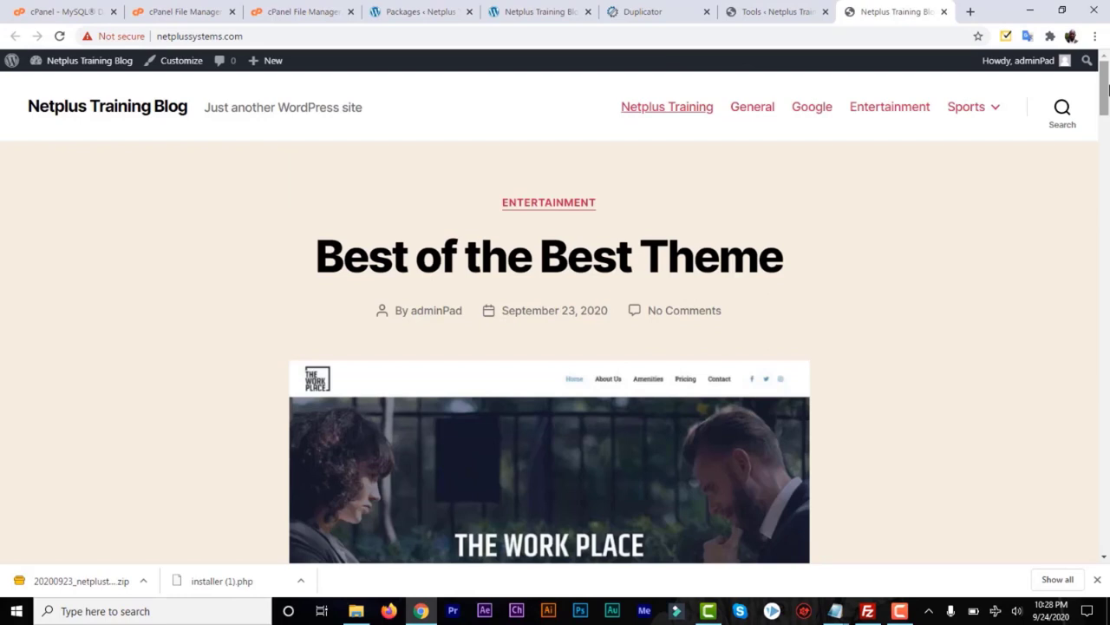